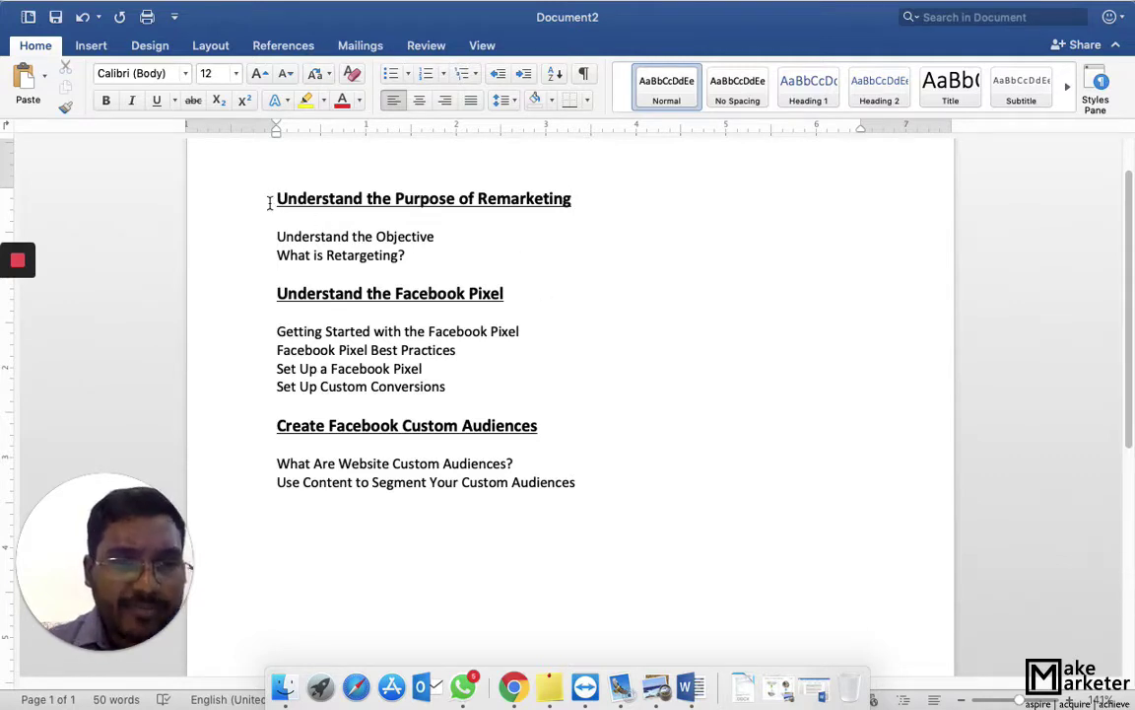
Select the outline headings, then put the caret at the end of the first heading.
drag(269, 202, 481, 464)
click(533, 537)
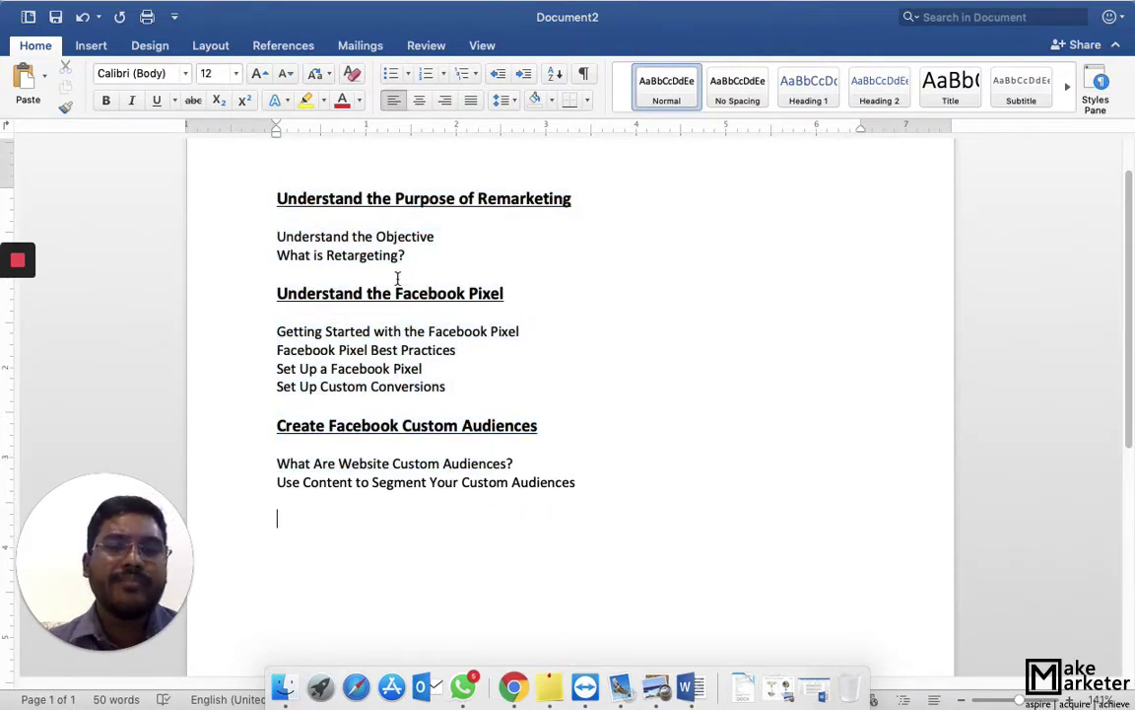
click(263, 197)
click(603, 207)
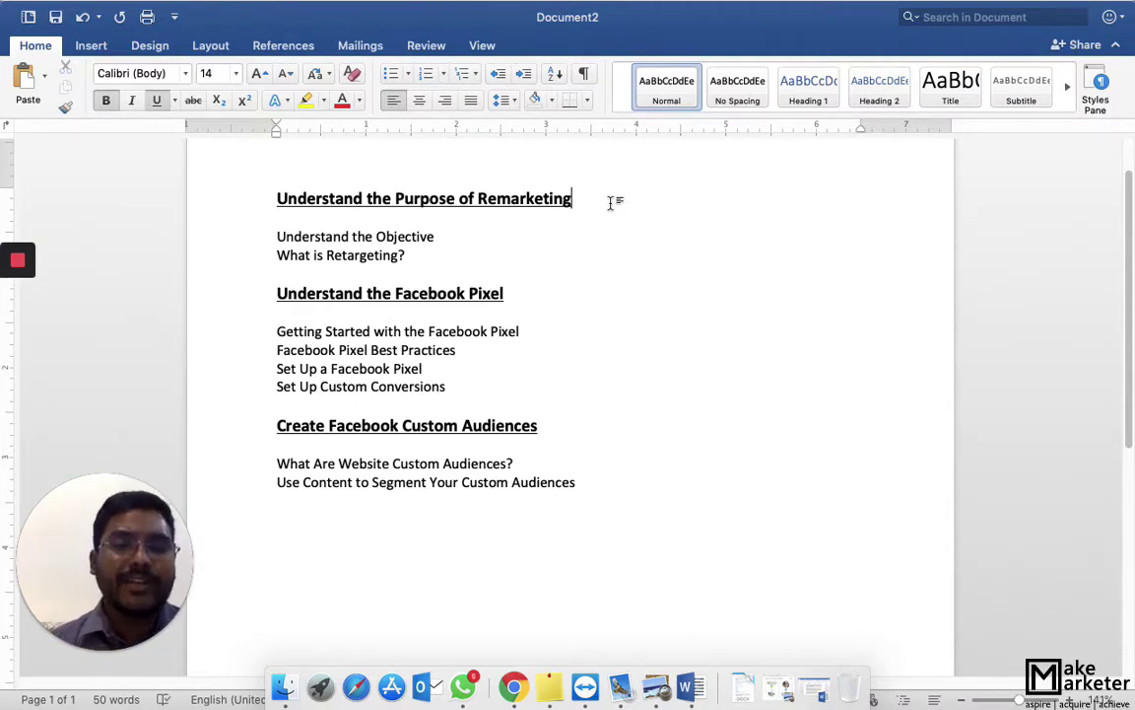
After 'Understand the Objective' add '- Drive incremental conversions, to drive people to engage, … further down in the funnel.'.
click(448, 238)
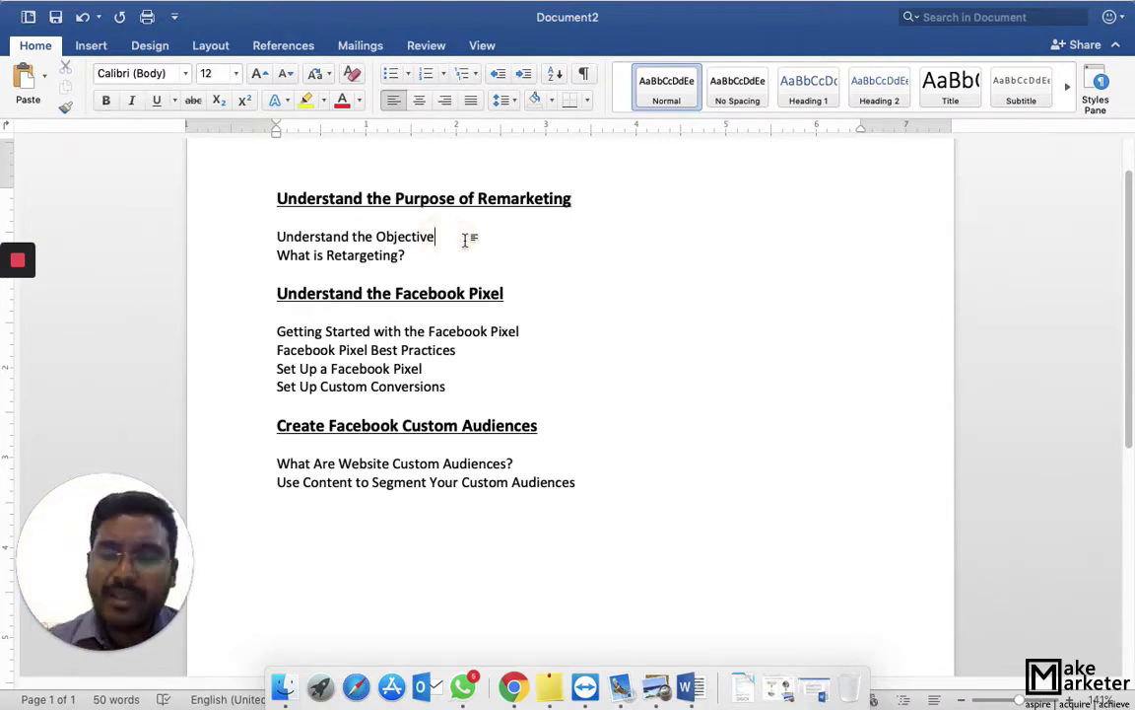
text(- D)
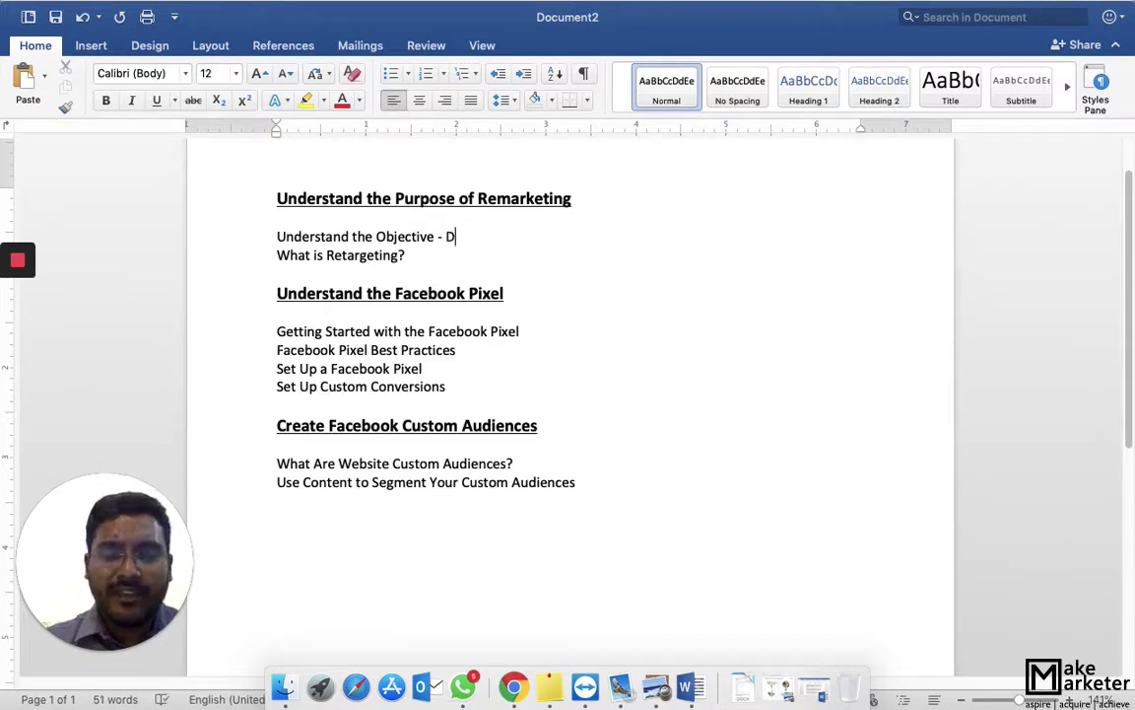
text(rive incrementa)
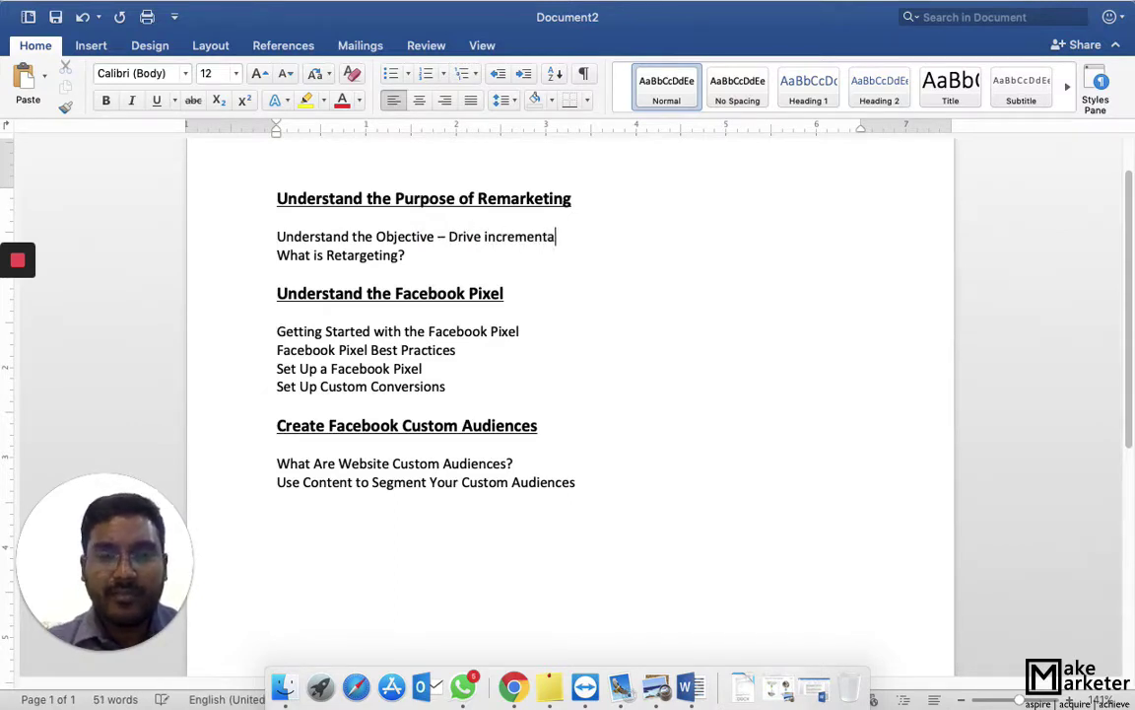
text(l conbe)
key(BackSpace)
key(BackSpace)
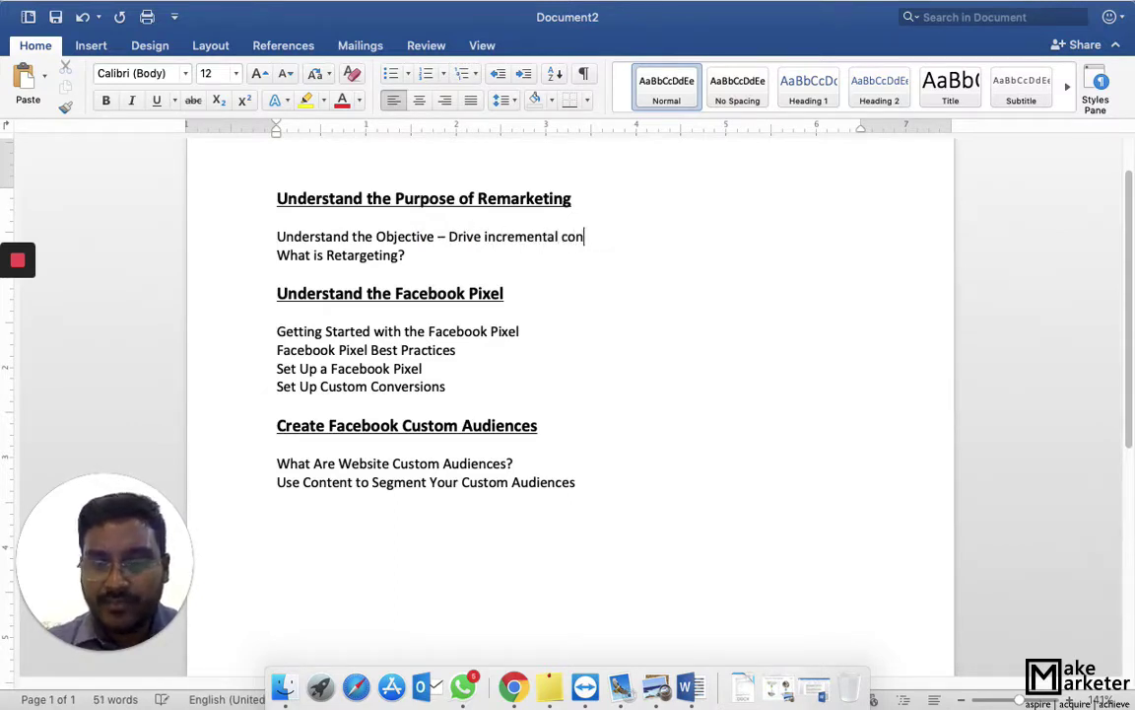
text(b)
key(BackSpace)
text(versions)
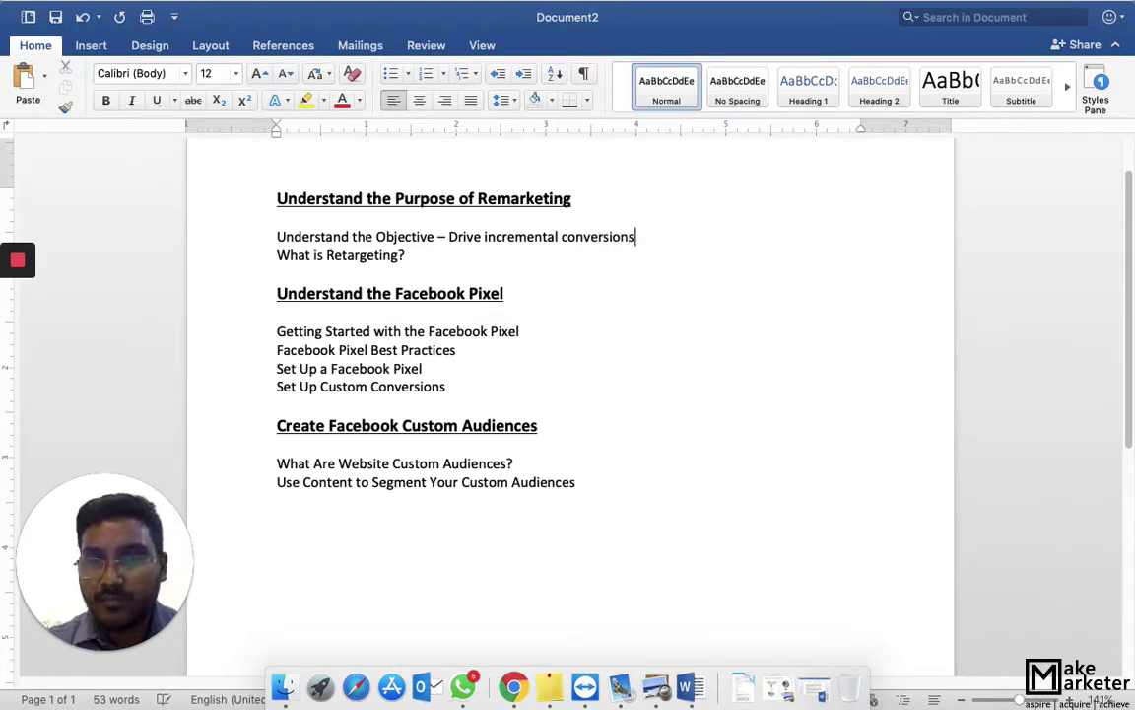
text(, to drive )
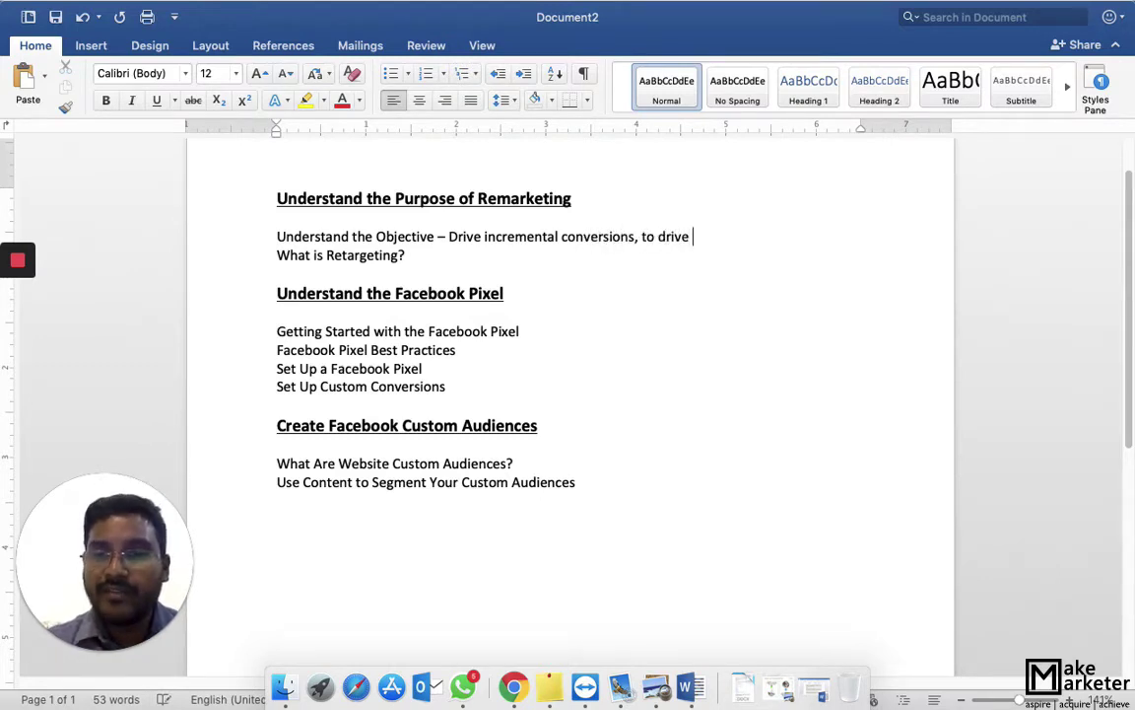
text(people to e)
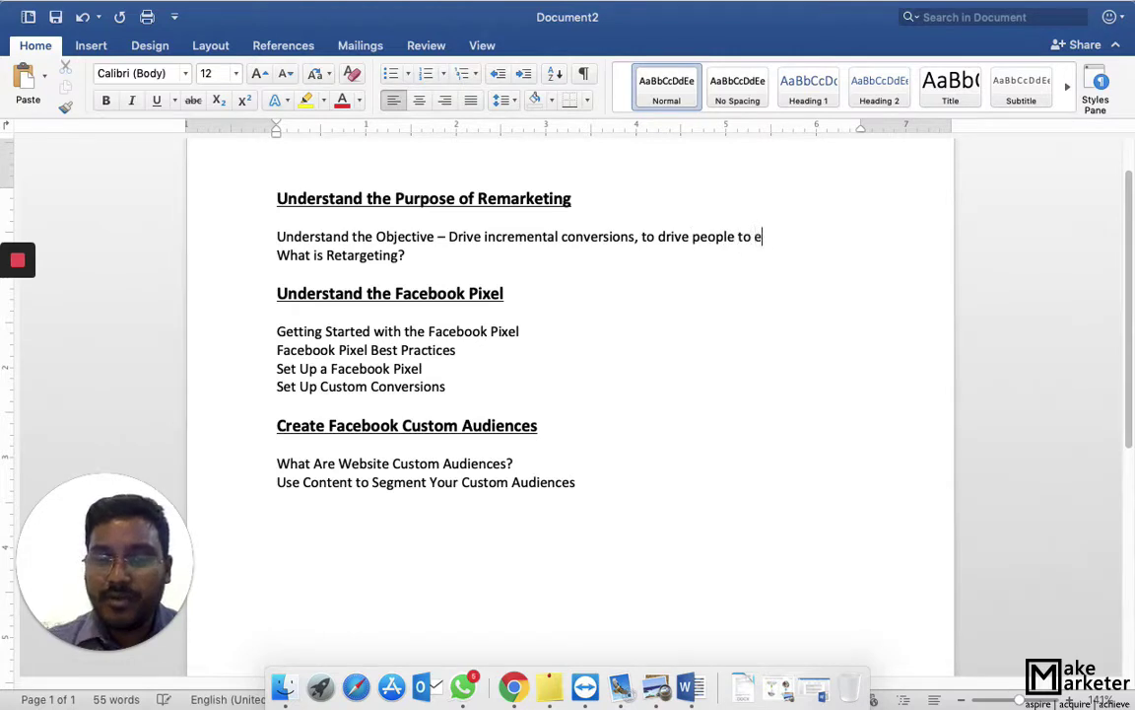
text(ngage, to d)
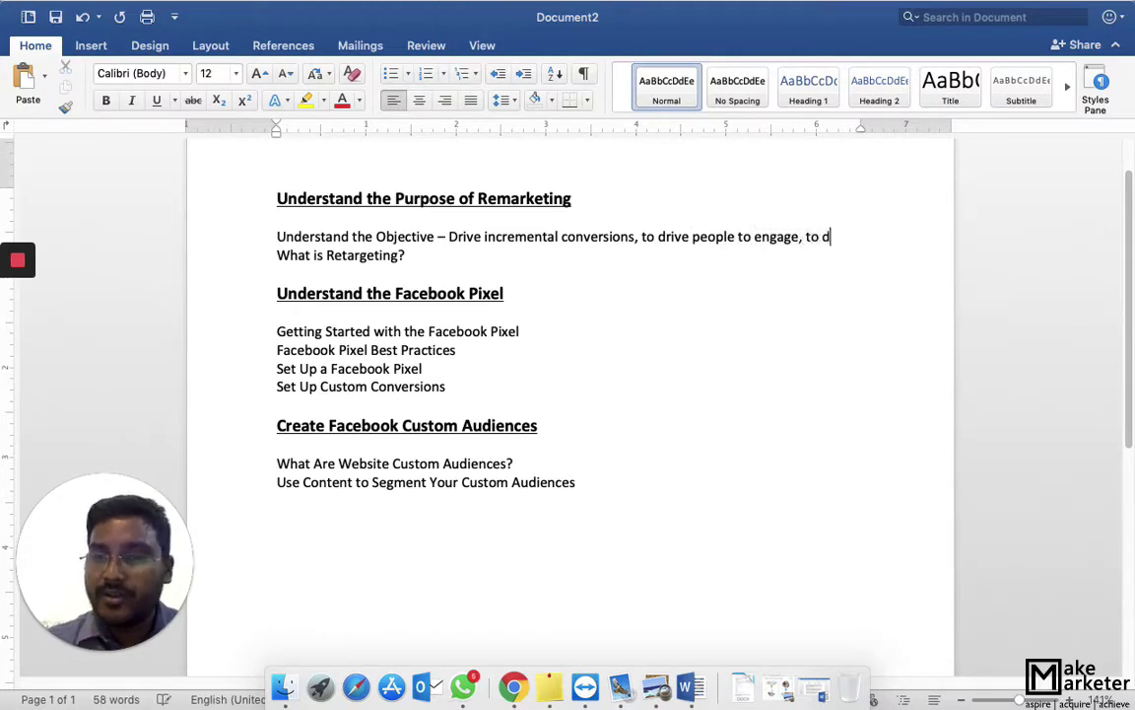
text(rive people t)
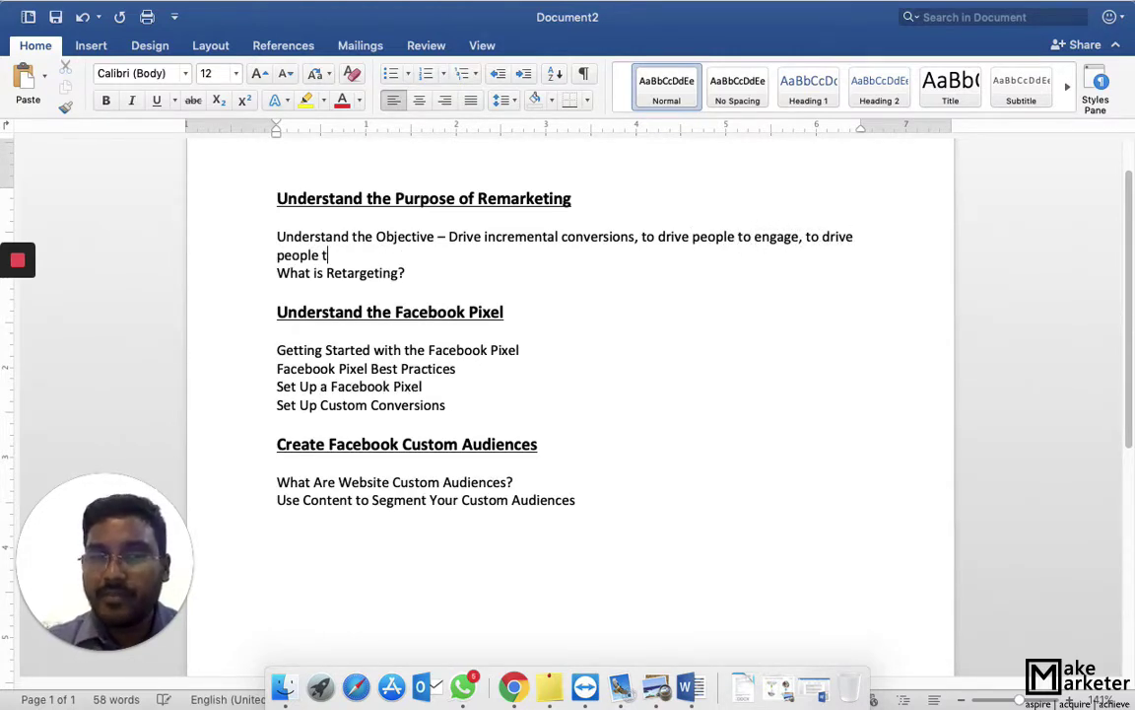
key(BackSpace)
text(furehr)
key(BackSpace)
key(BackSpace)
key(BackSpace)
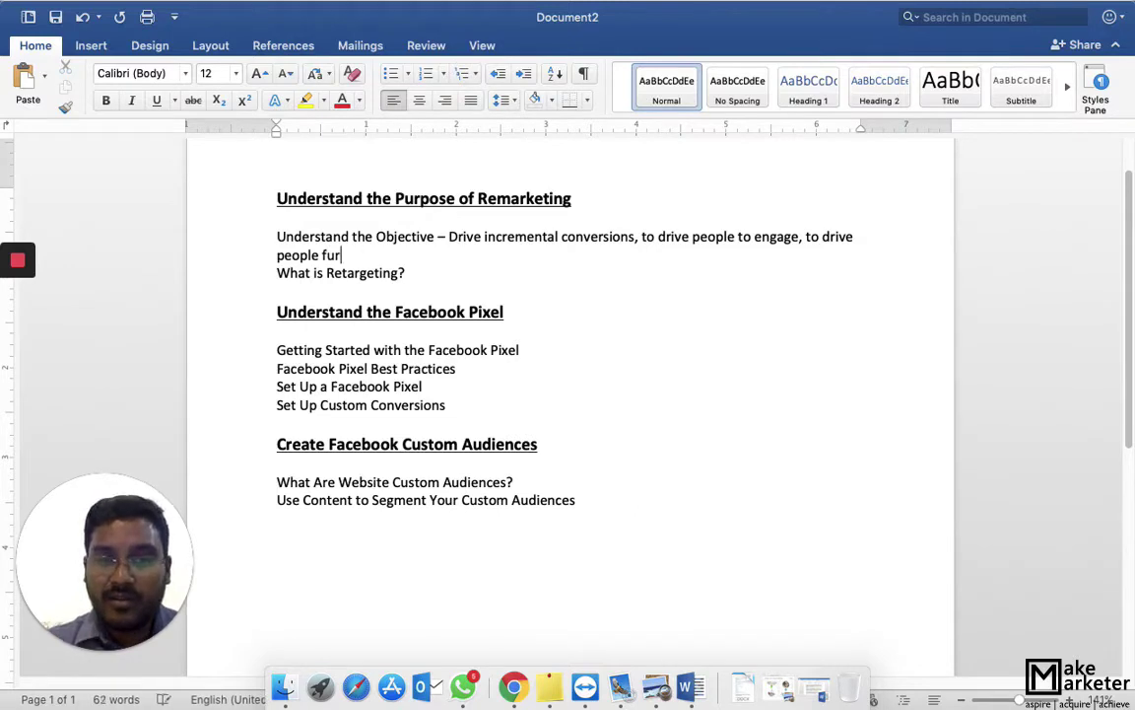
text(ther down in)
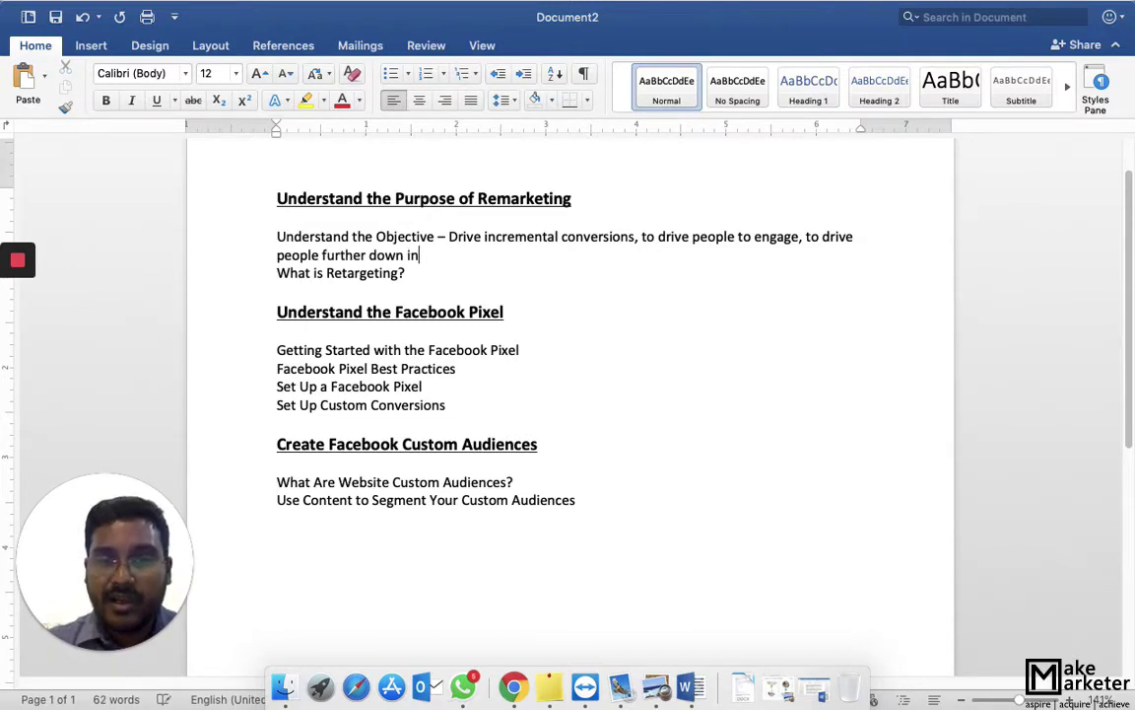
text( the funnel.)
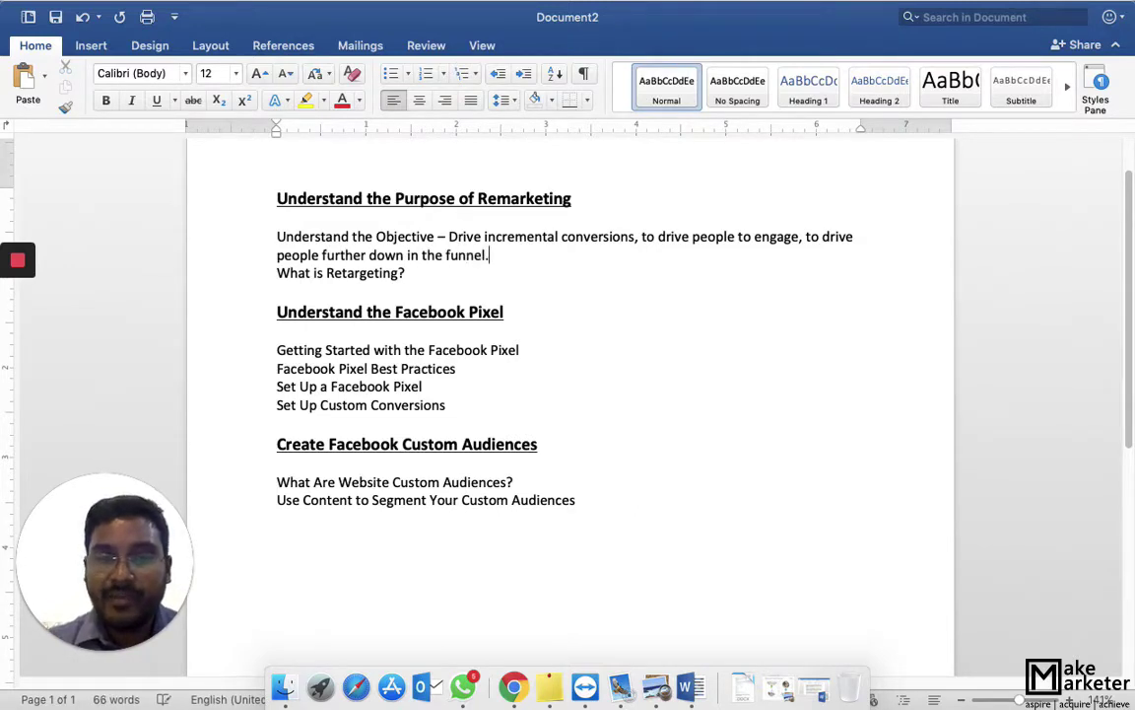
key(Return)
Under 'What is Retargeting?' add the line 'Reaching those users who have already visited ur website.'.
click(430, 294)
key(Return)
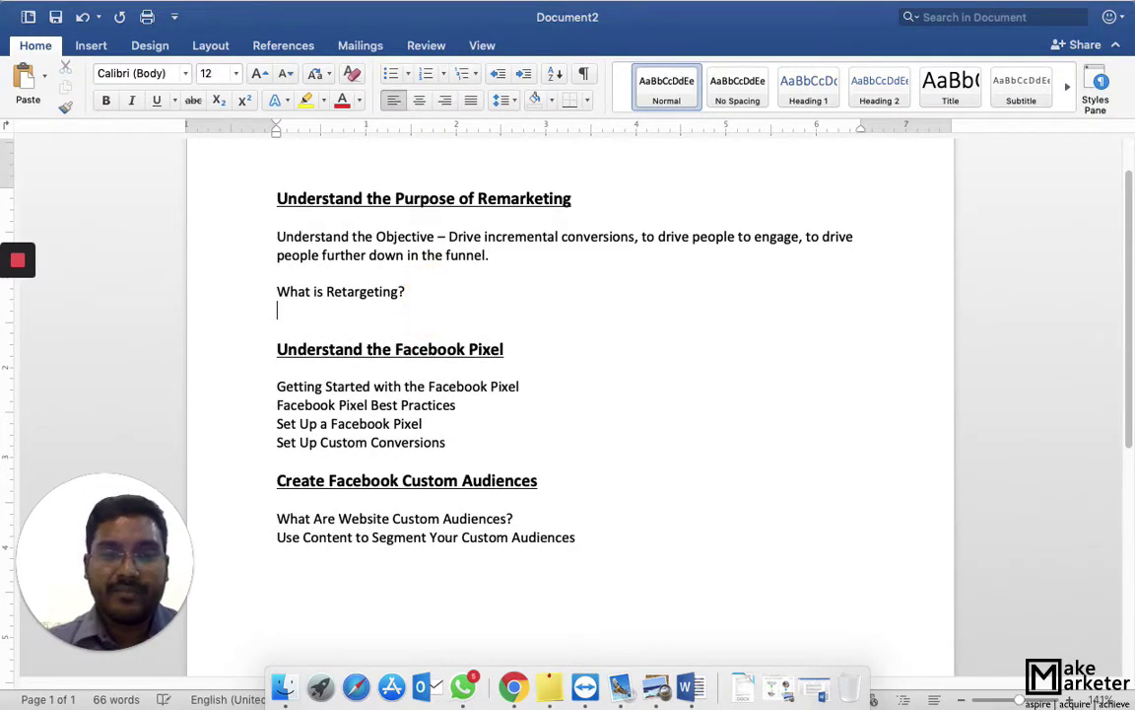
text(Reachun)
key(BackSpace)
key(BackSpace)
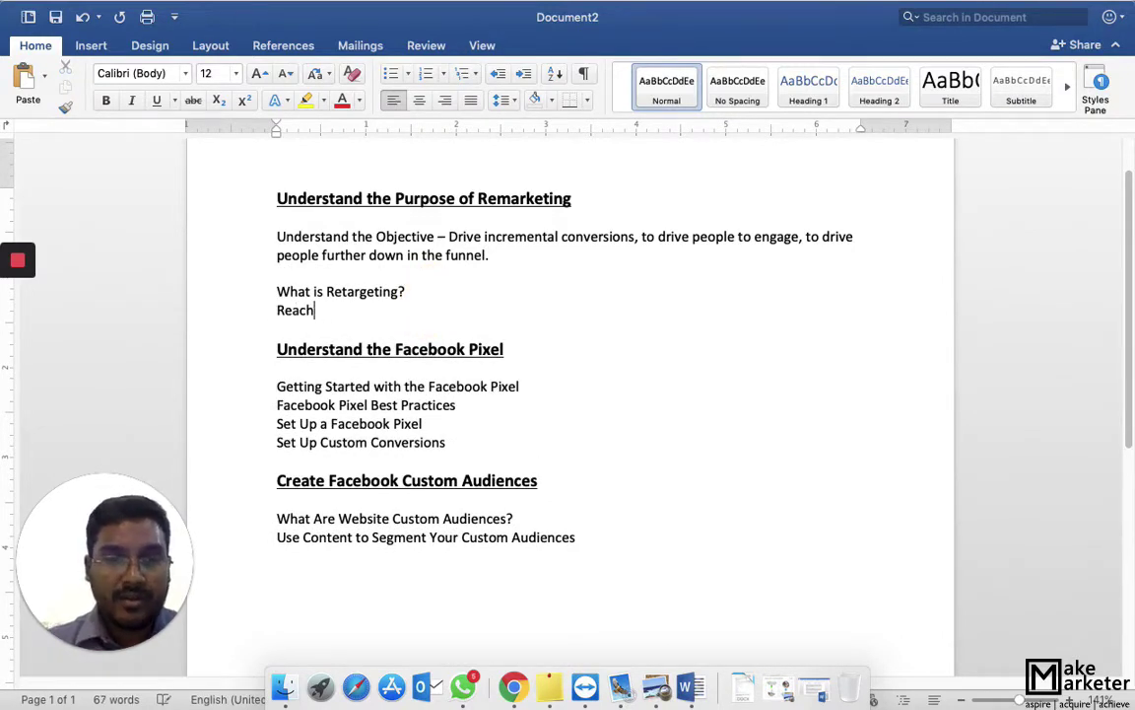
text(ing those )
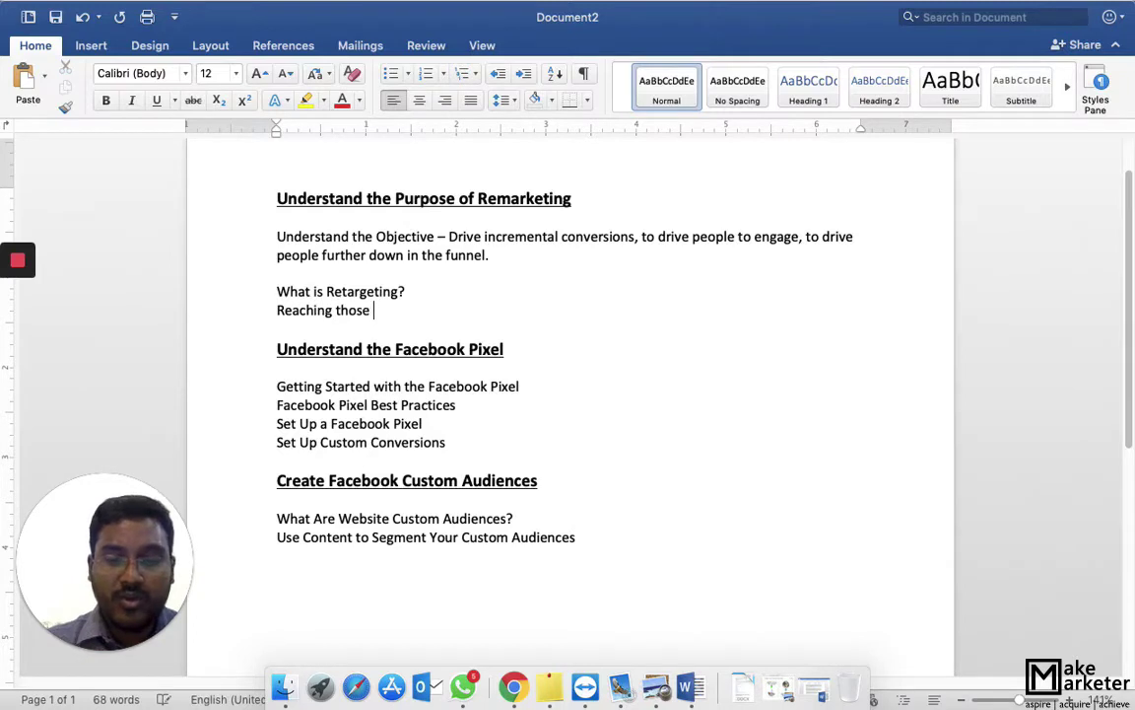
text(users who h)
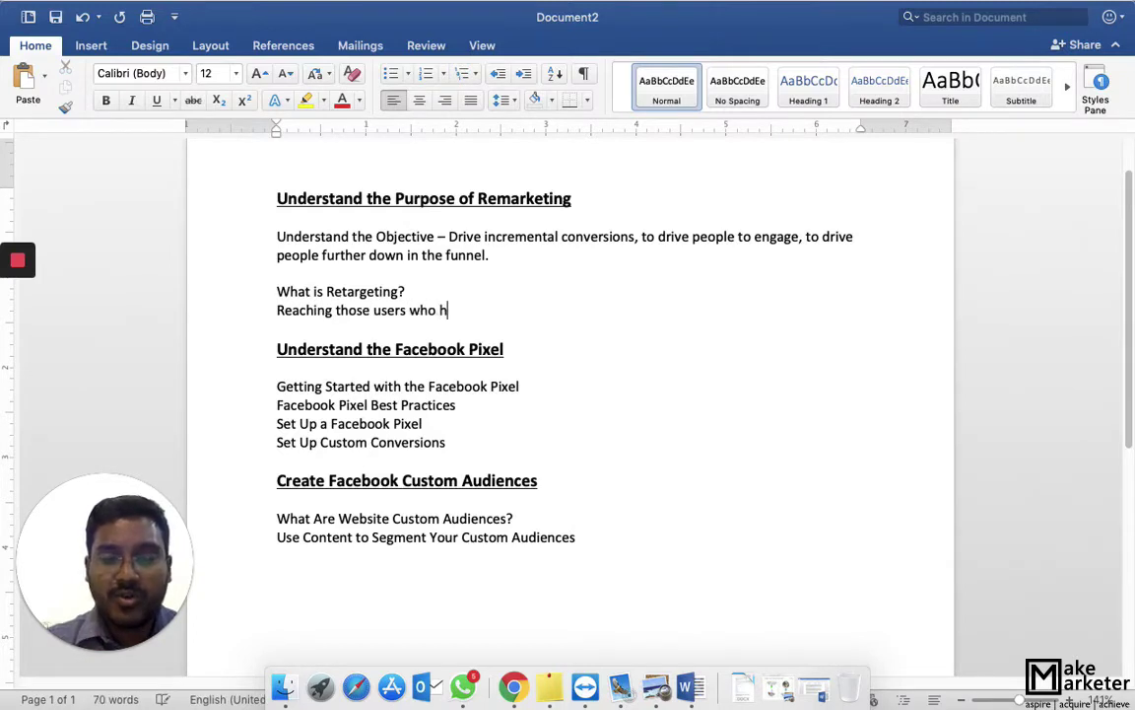
text(ave already visi)
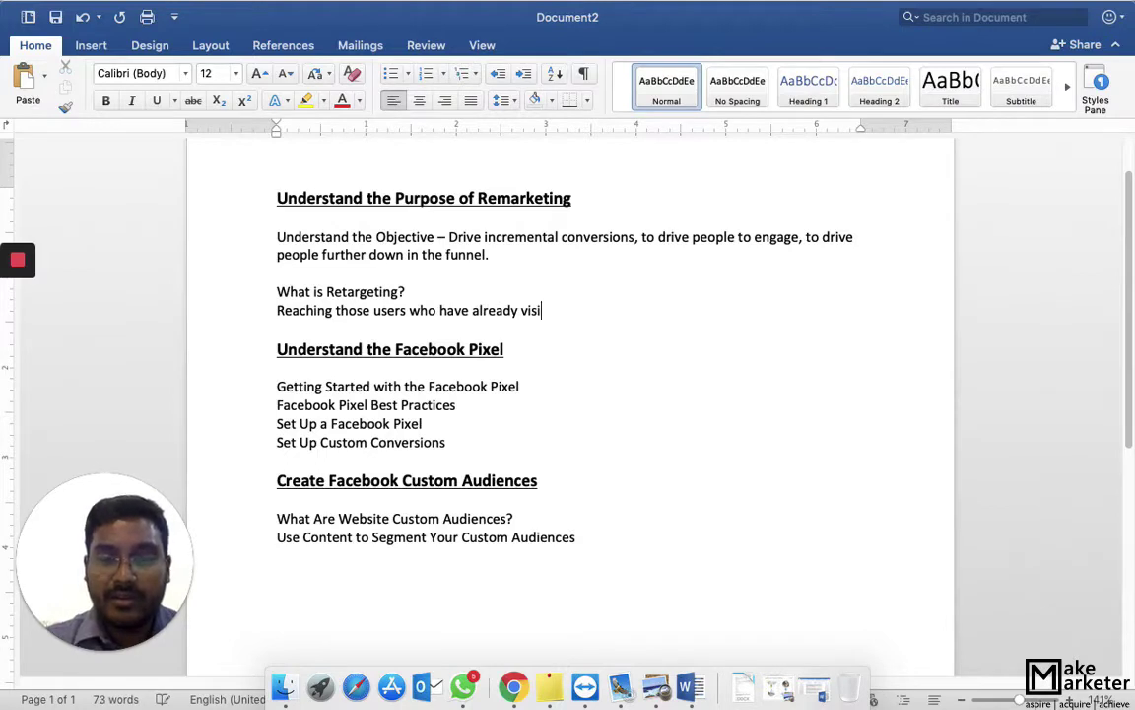
text(ted ur websie)
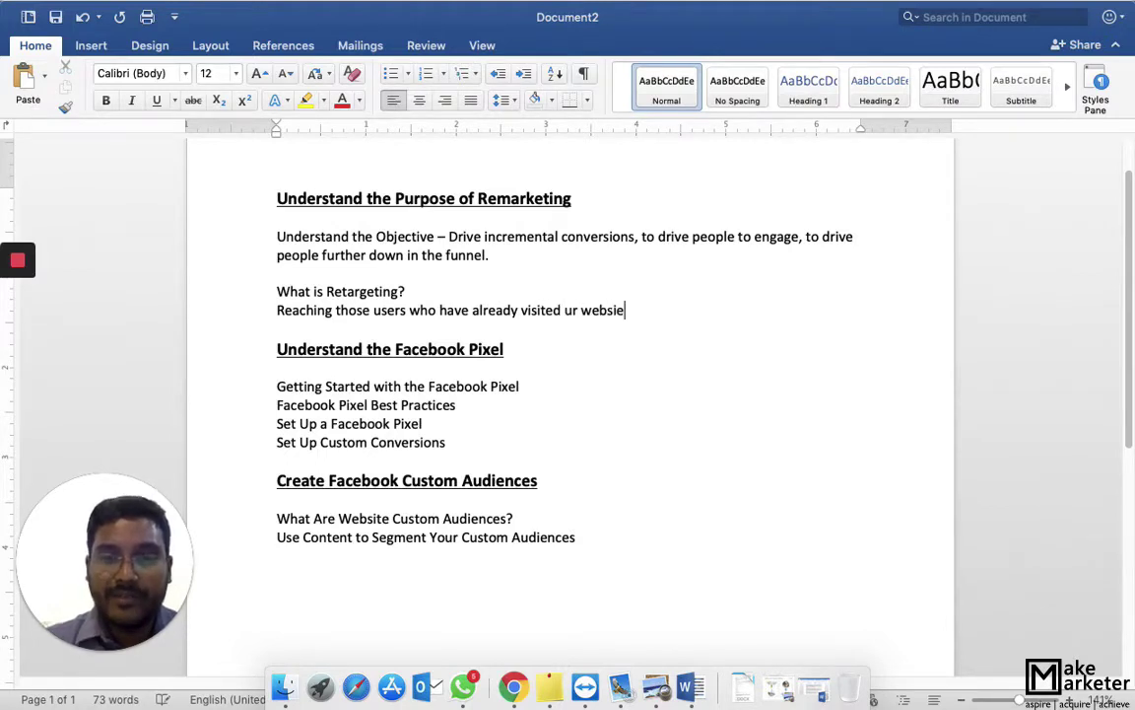
key(BackSpace)
key(BackSpace)
text(ite. )
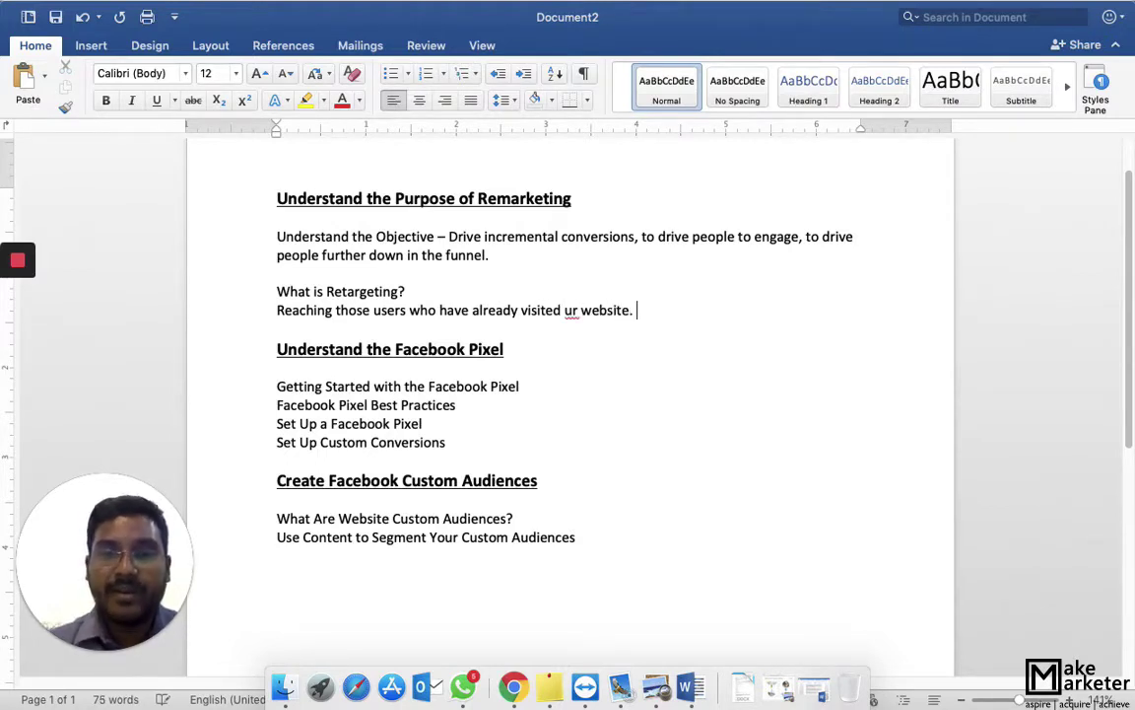
text(This is n)
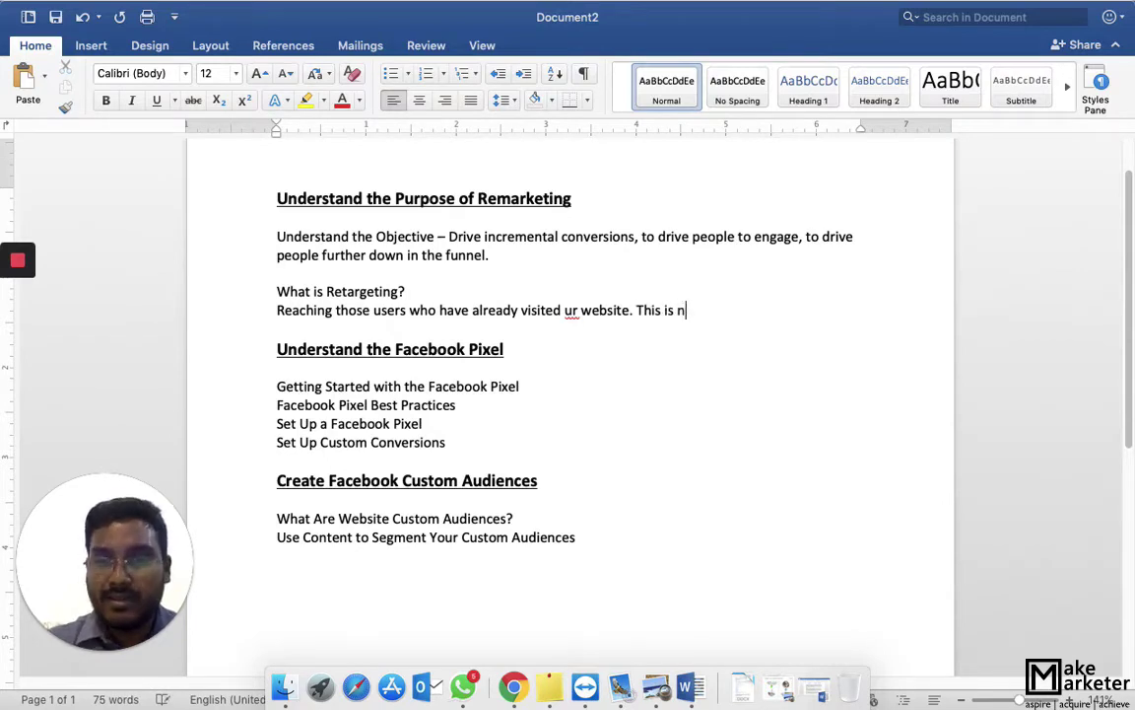
text(ot sp)
Continue with 'This is not specific to FB alone, this can be implemented using Google Ads and other important marketing platforms.'.
key(BackSpace)
key(BackSpace)
key(BackSpace)
key(BackSpace)
key(BackSpace)
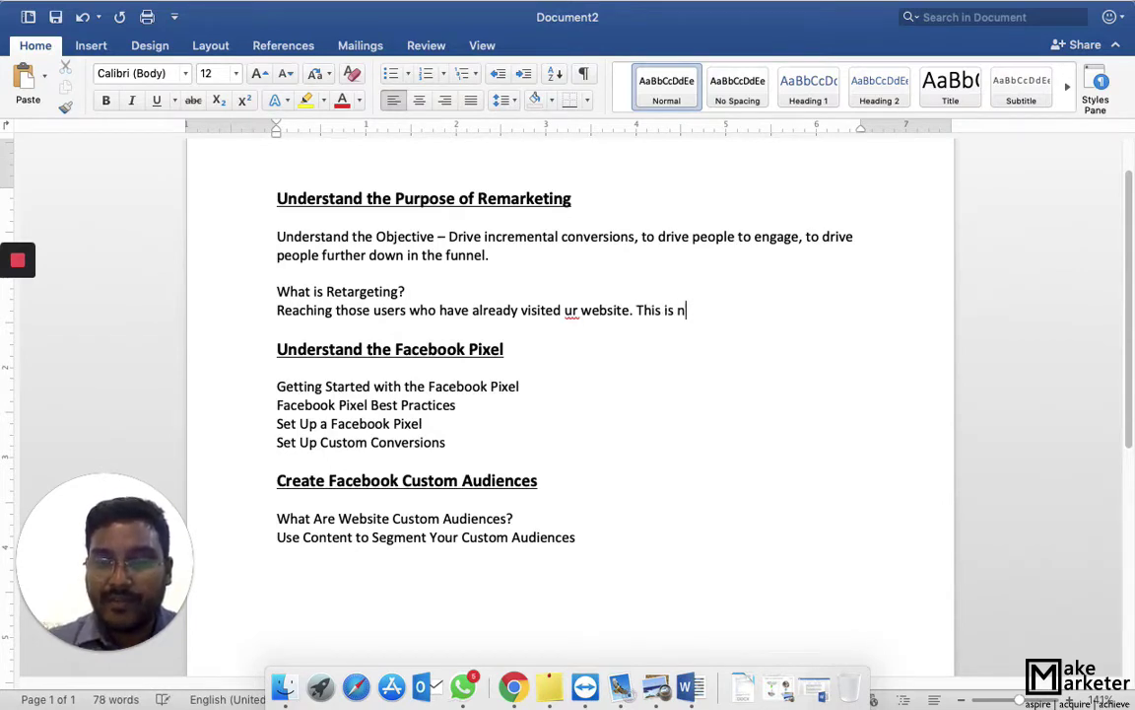
text(ot specific to )
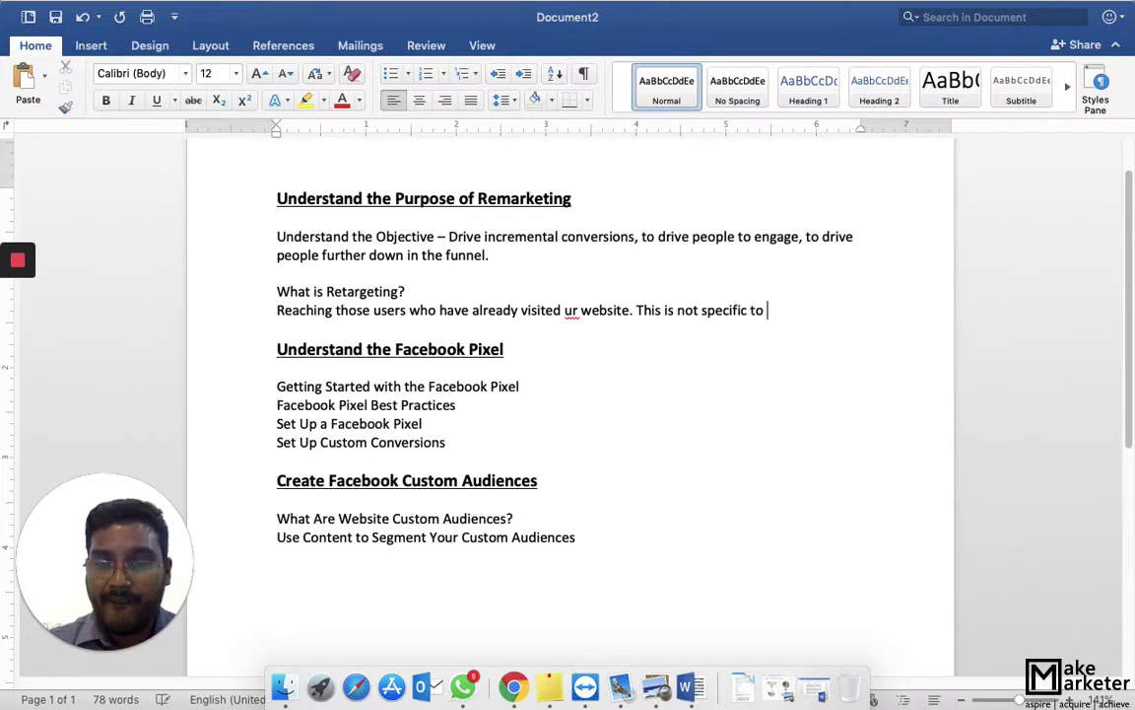
text(FB alone,)
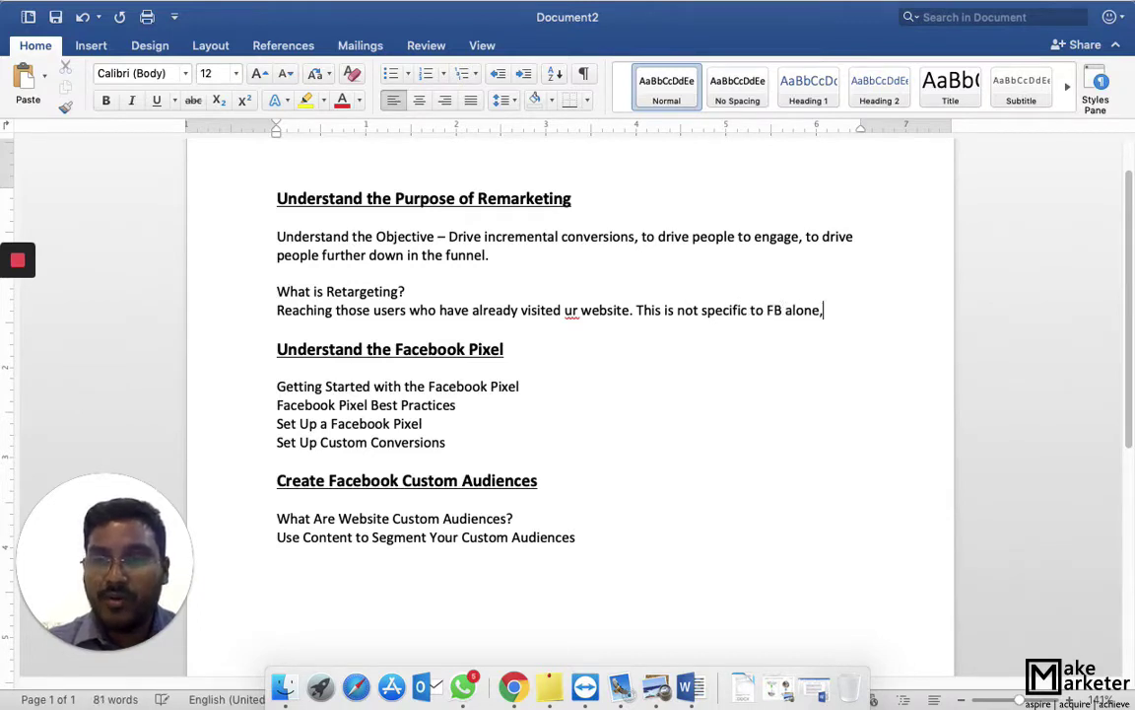
text( this can be im)
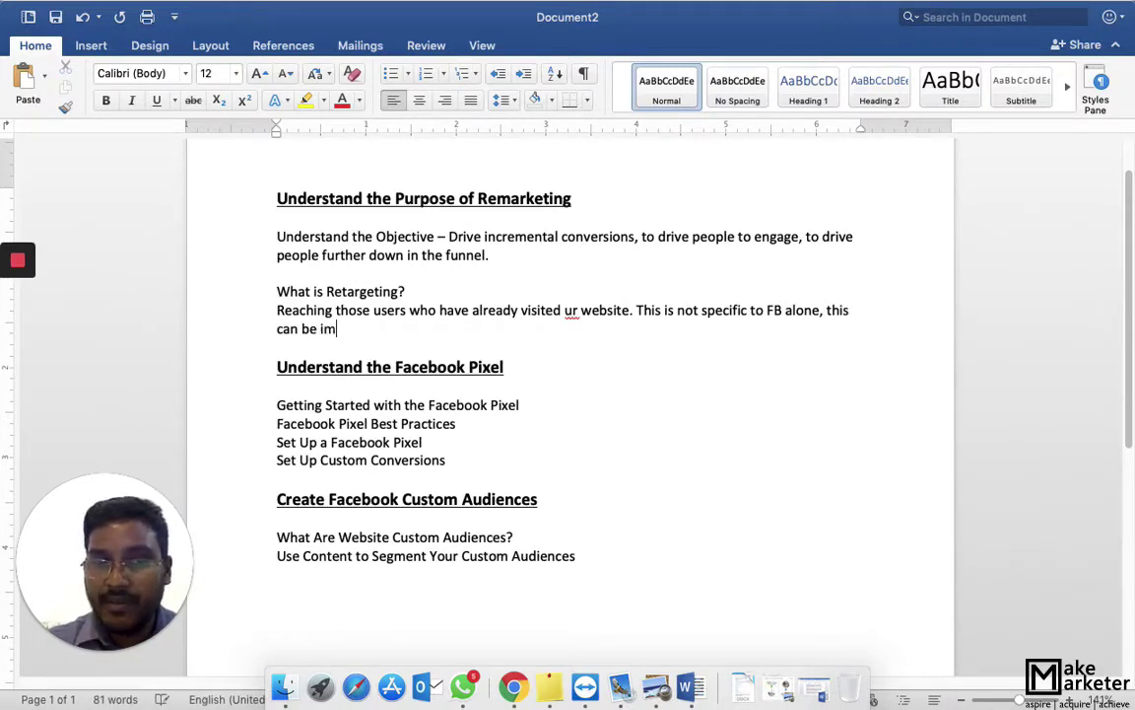
text(pl)
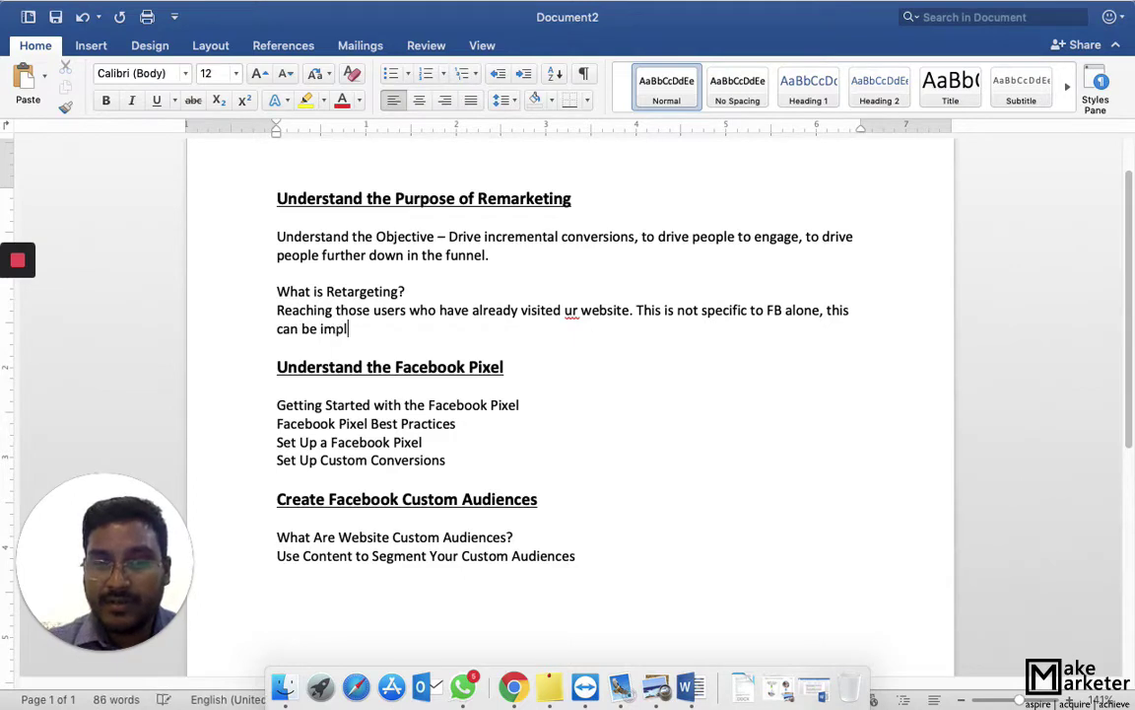
text(emenyed)
key(BackSpace)
key(BackSpace)
key(BackSpace)
key(BackSpace)
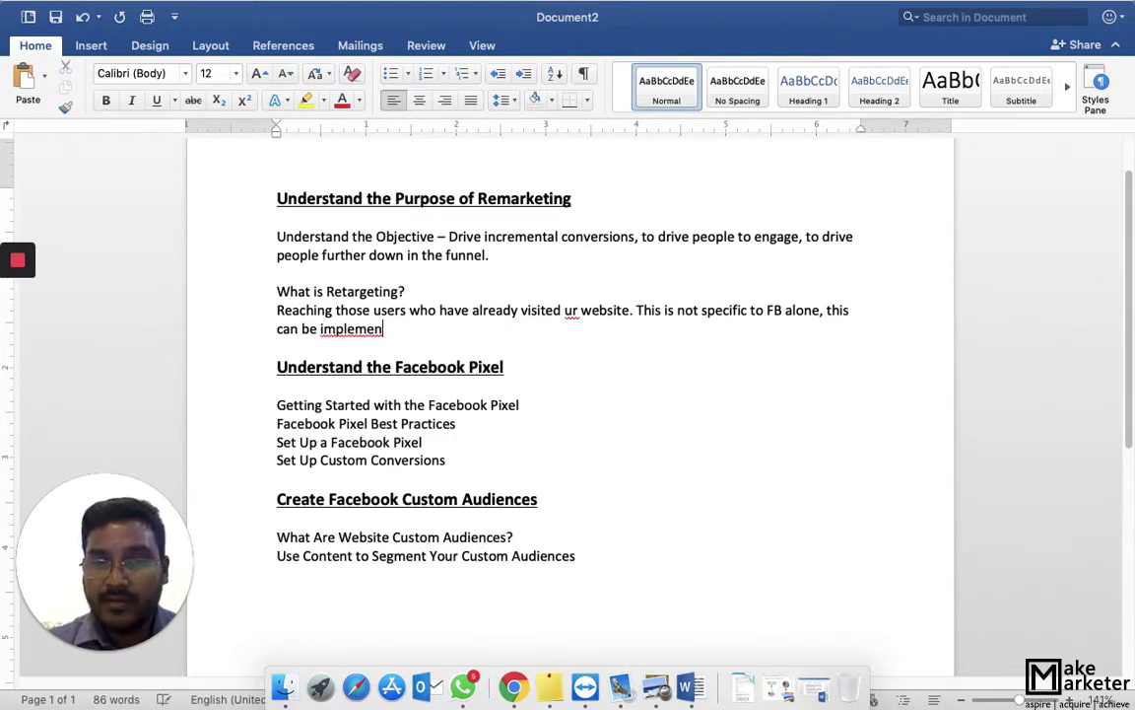
text(ted using GOo)
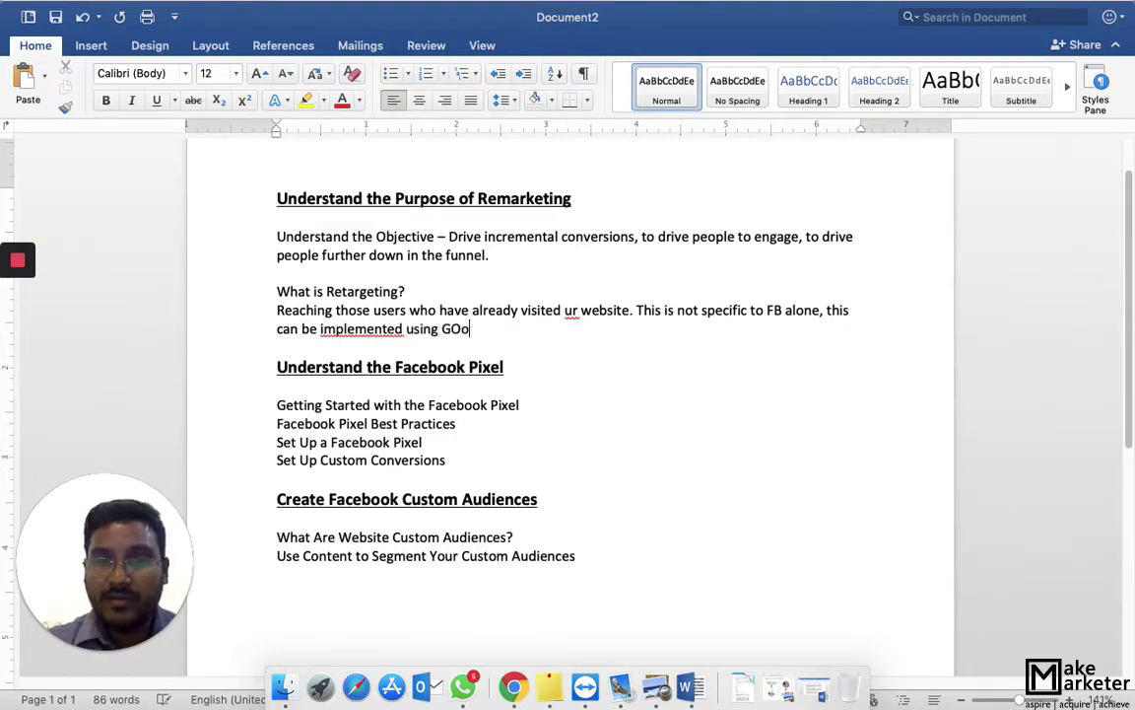
text(gle Ads and o)
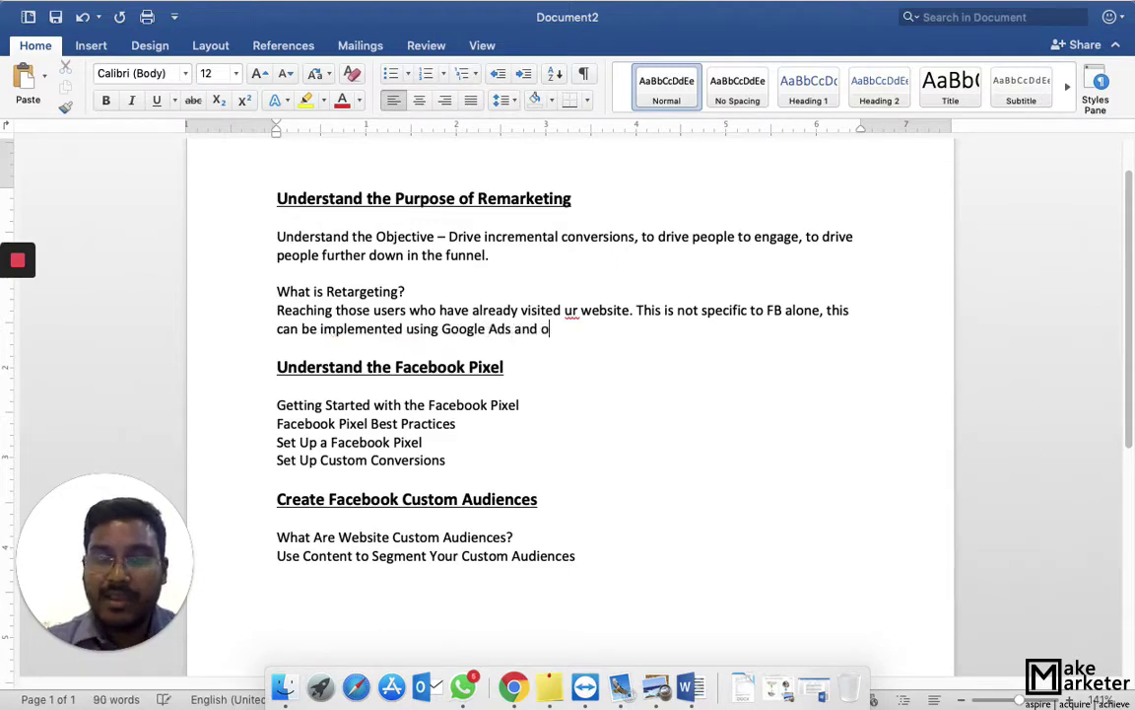
text(ther important )
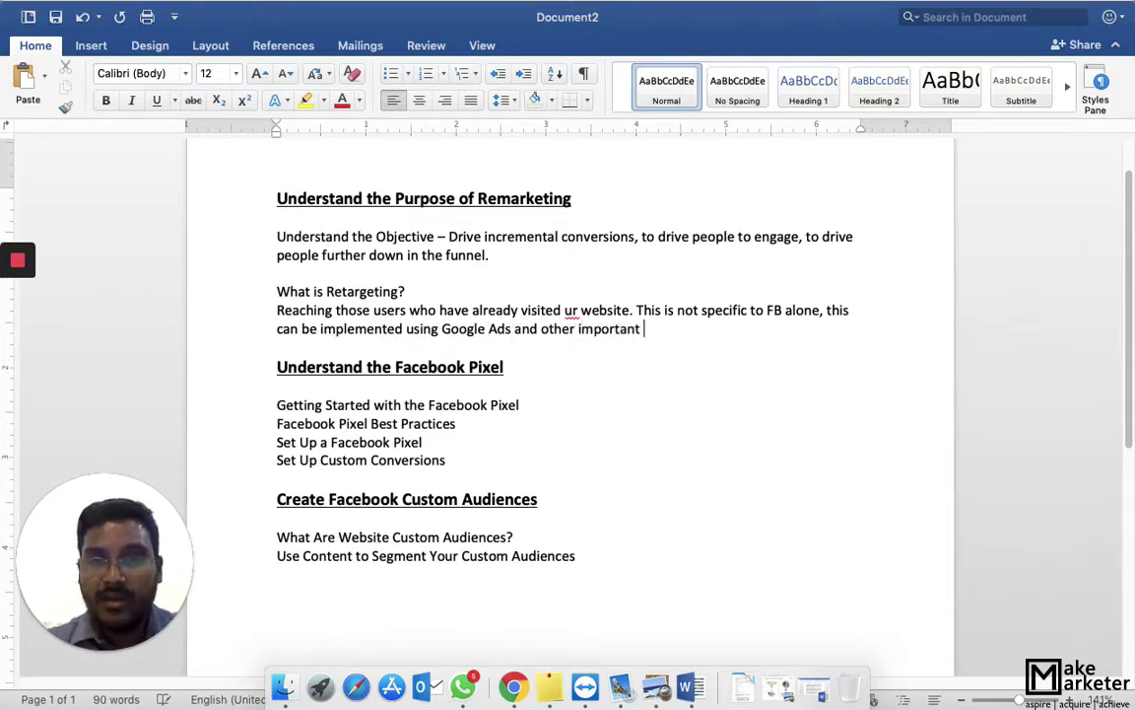
text(mark4ting)
key(BackSpace)
key(BackSpace)
key(BackSpace)
key(BackSpace)
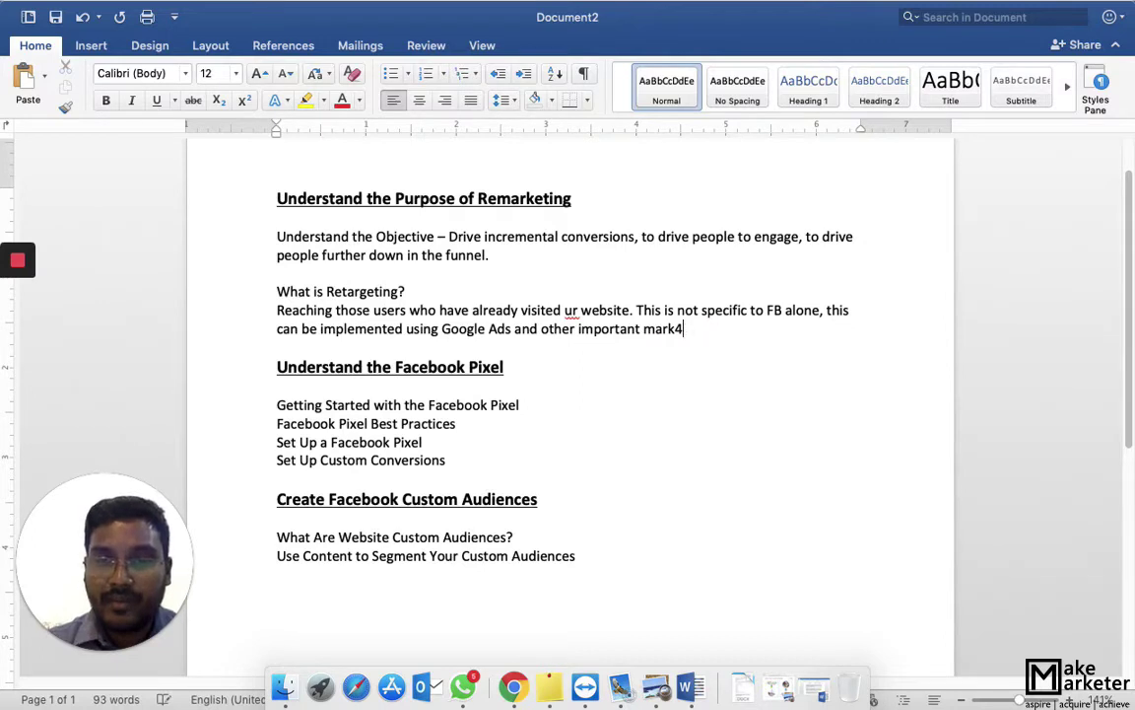
key(BackSpace)
text(eting plat)
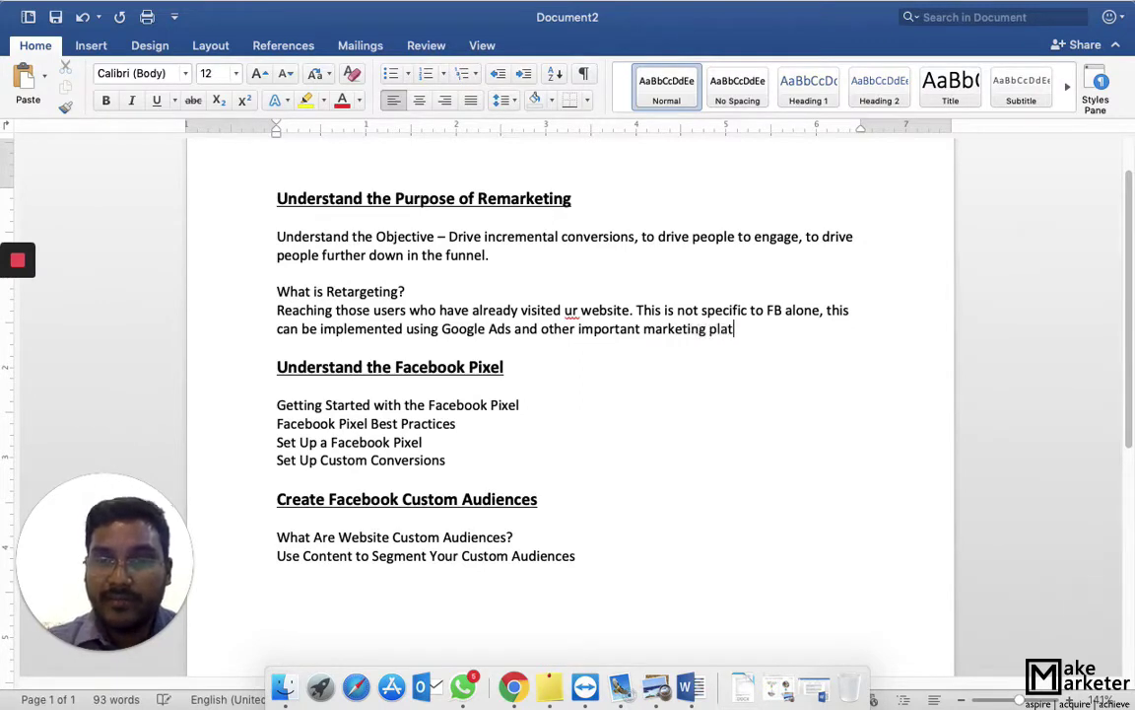
text(forms.)
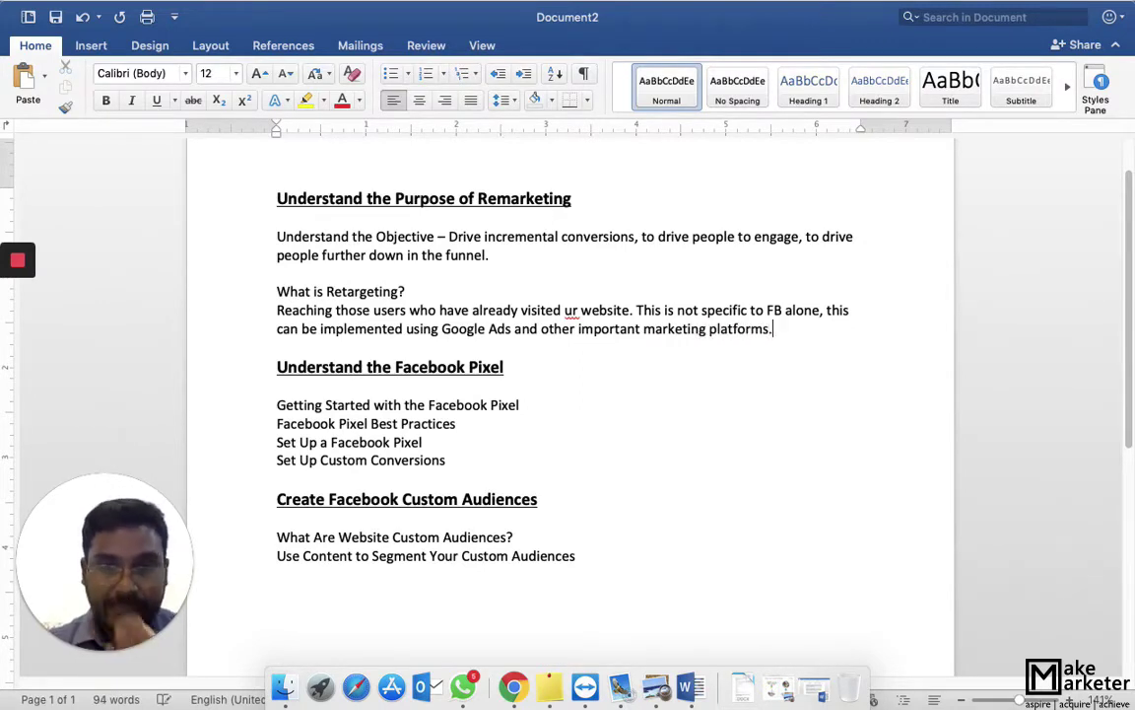
key(Return)
key(Return)
Type 'When you do remarketing using FB pixel, you can serve ads to user who have visited your website earlier'.
text(Wh)
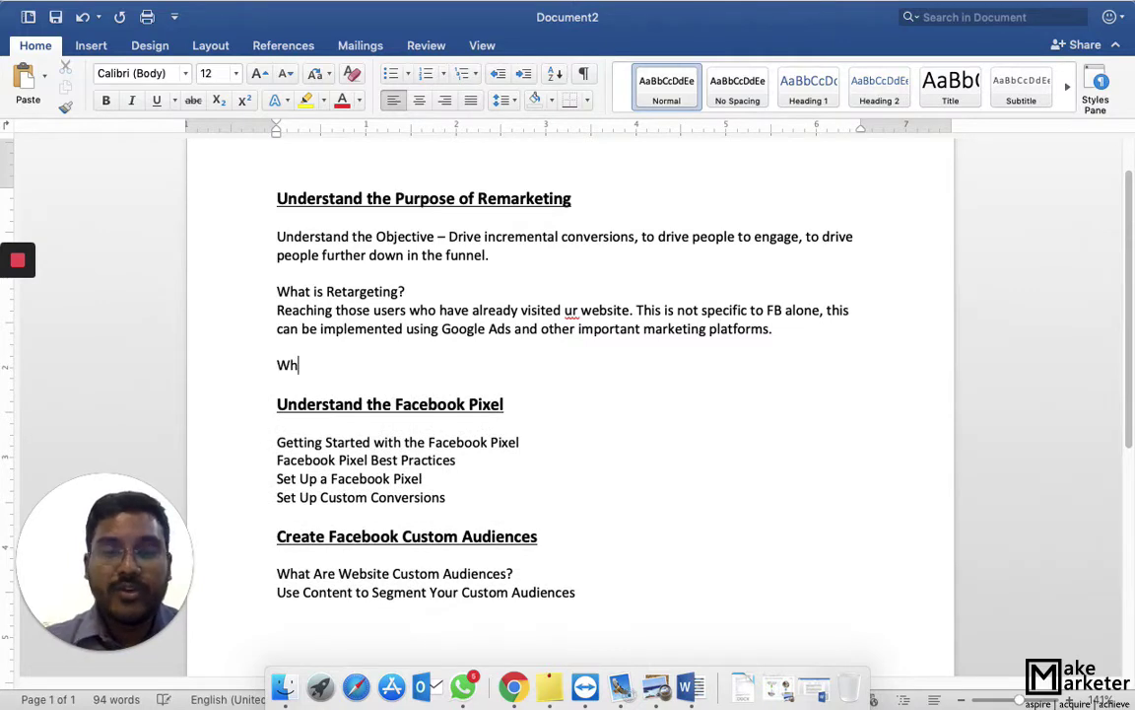
text(en you do rema)
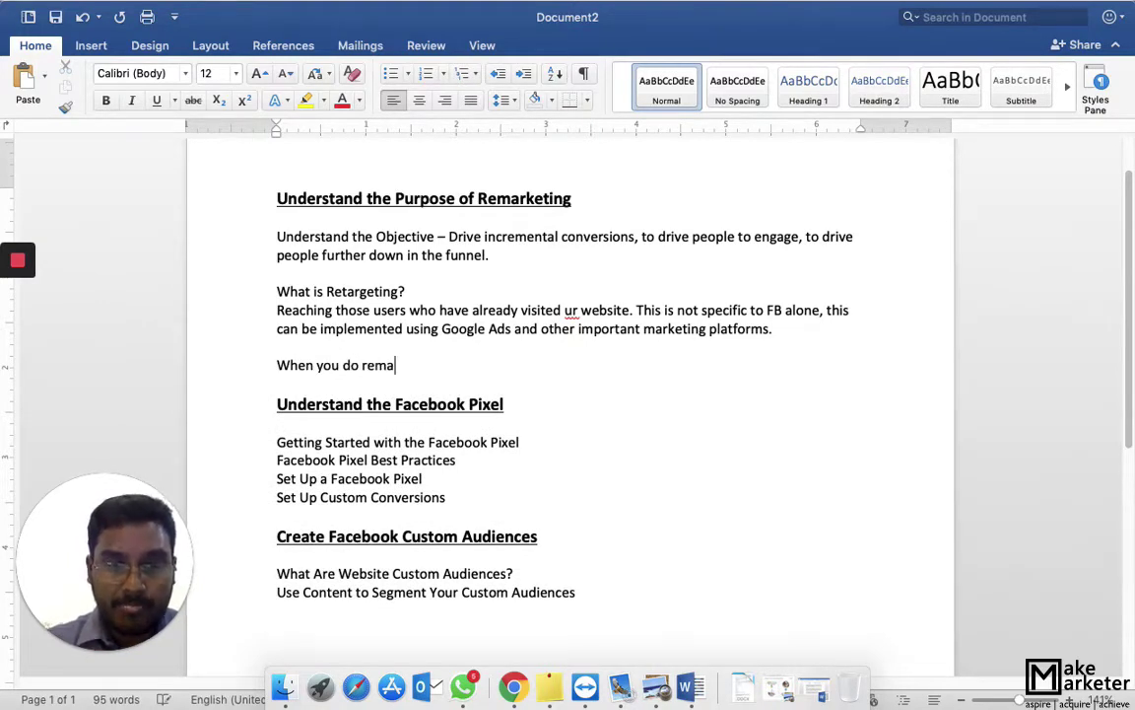
text(rketing using)
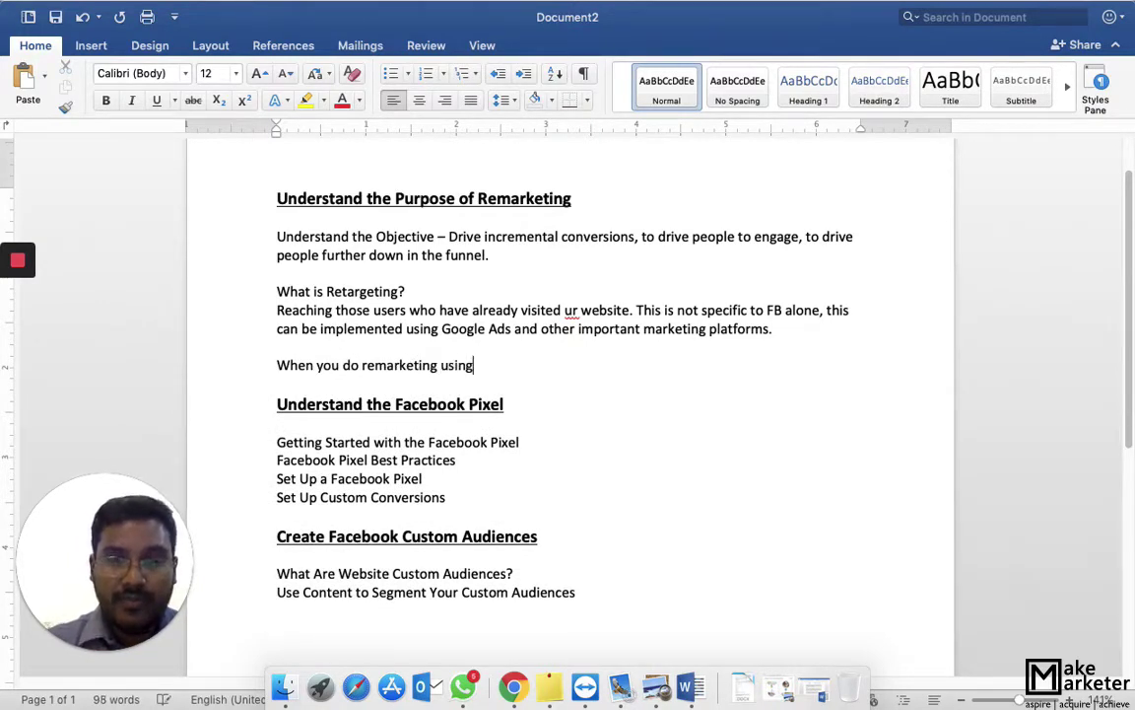
text( FB pixel, u)
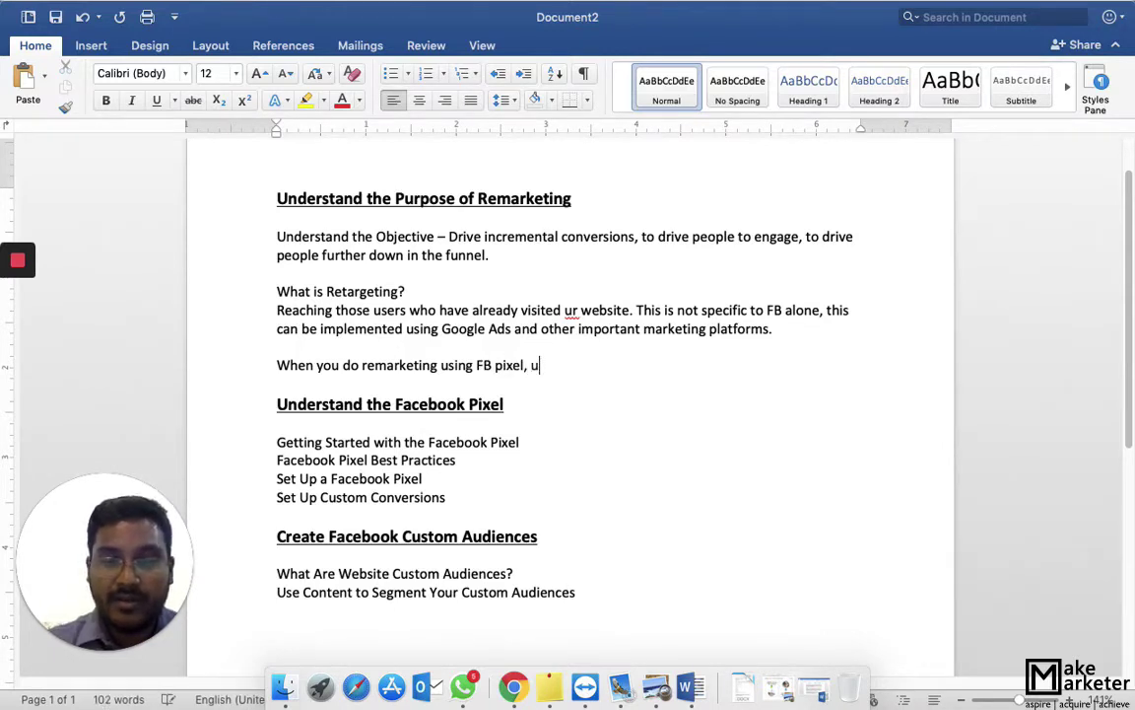
key(BackSpace)
text(you can seve)
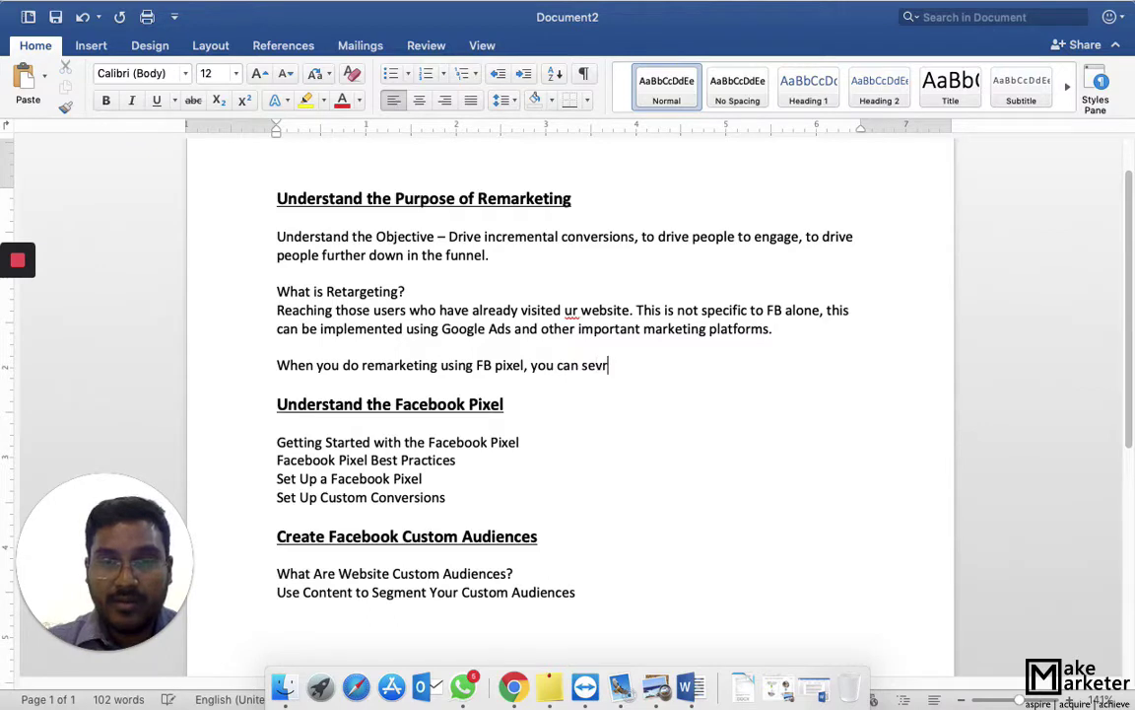
key(BackSpace)
key(BackSpace)
text(rve ads )
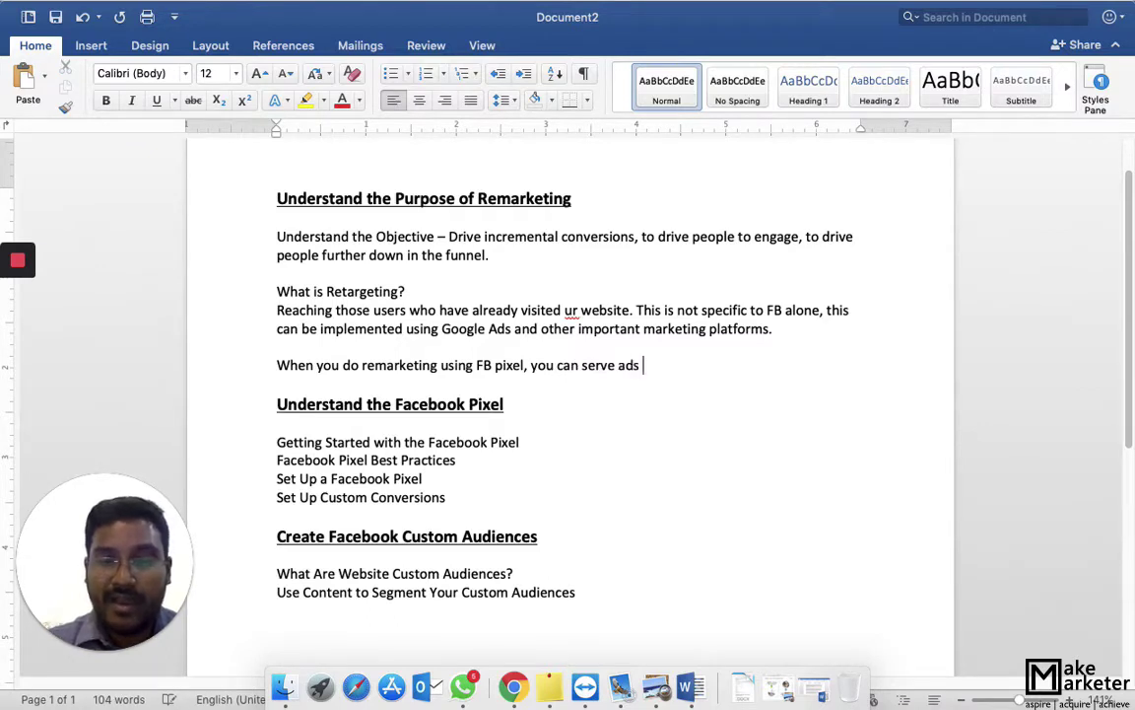
text(to user s)
key(BackSpace)
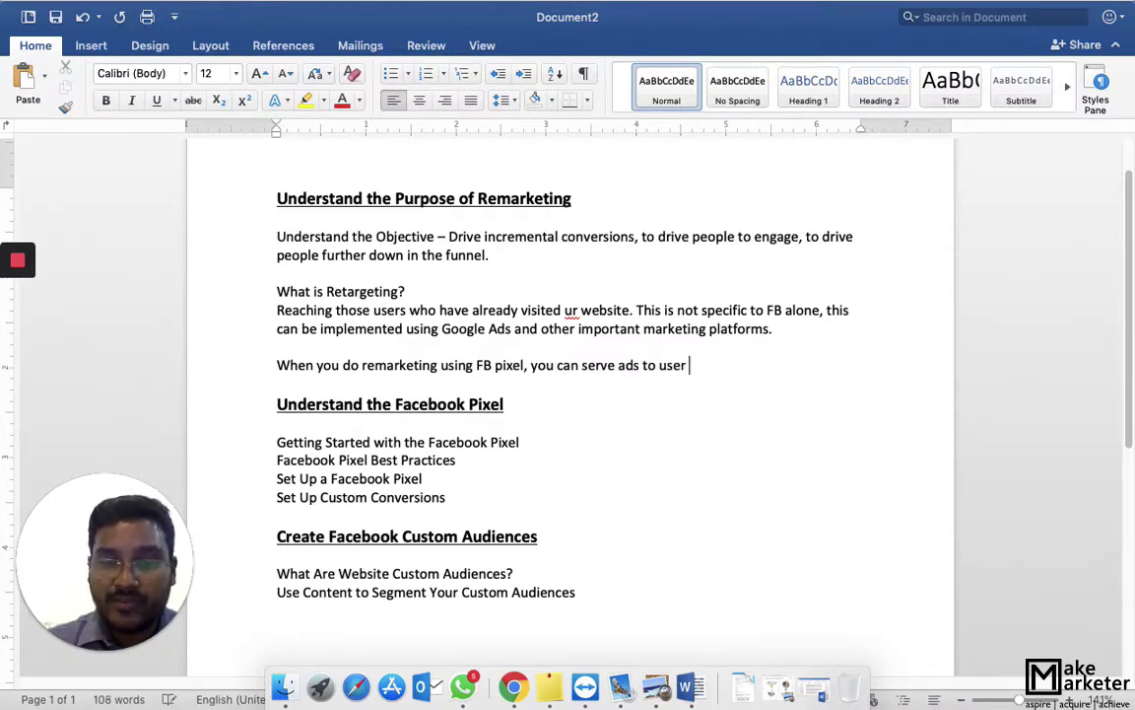
text(who have visited y)
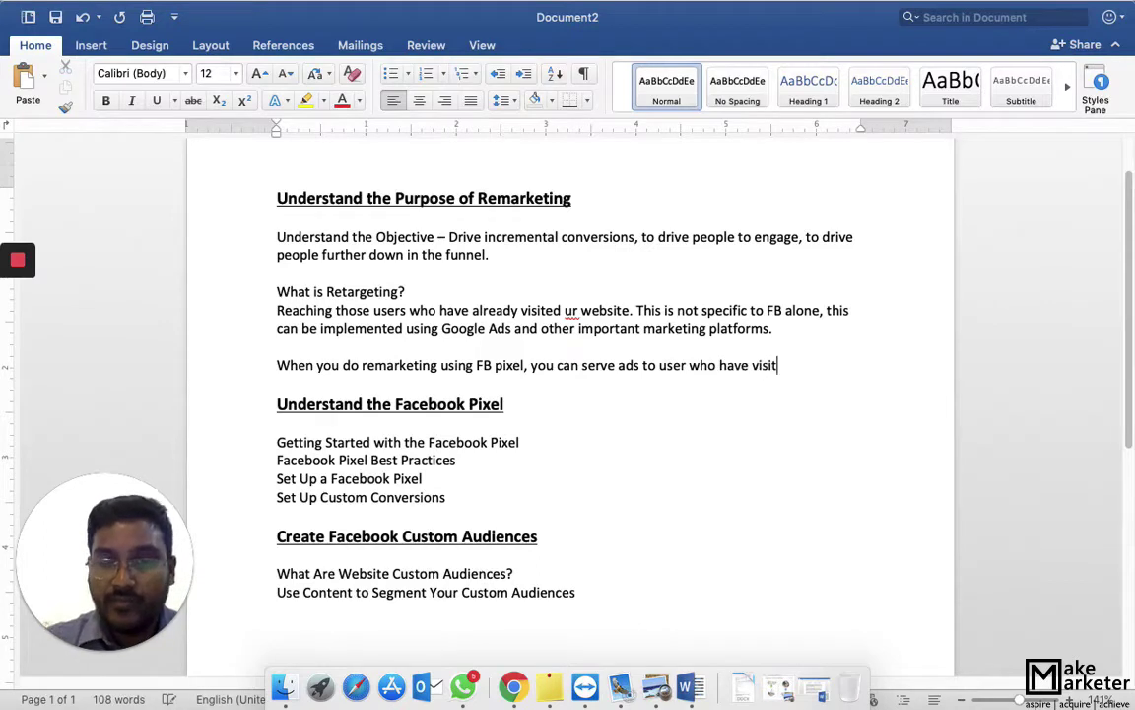
text(website )
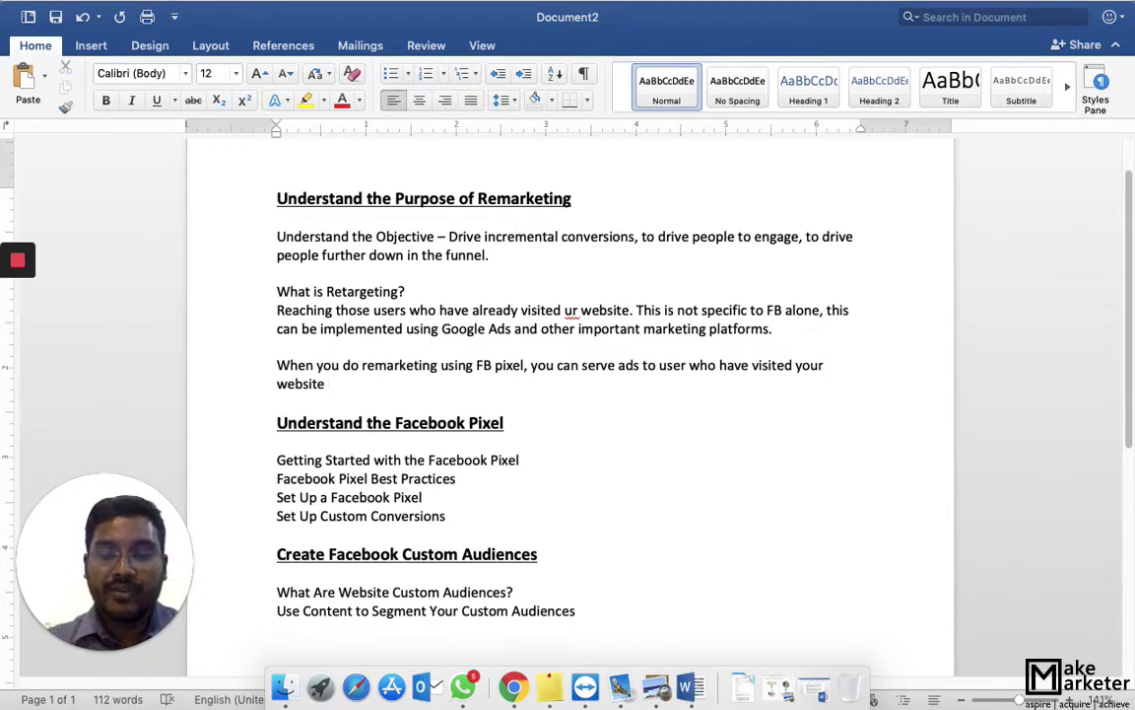
text(earlier)
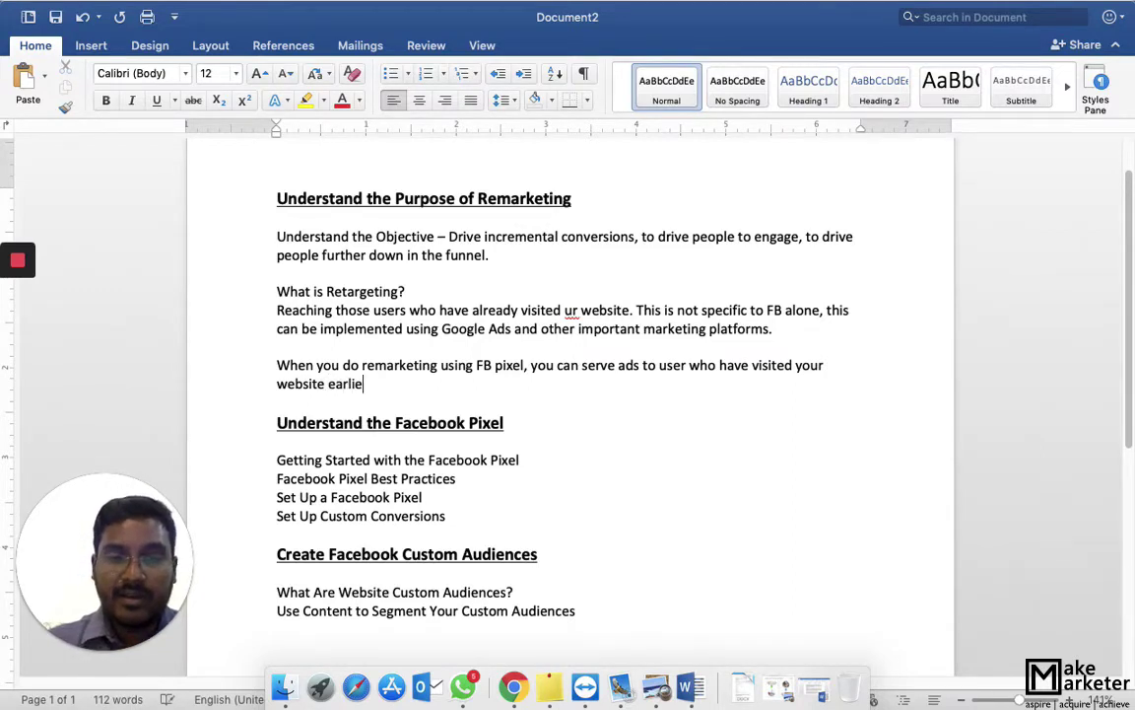
Insert 'on Facebook or other associated properties of Facebook.' before 'who have visited your website earlier'.
click(689, 366)
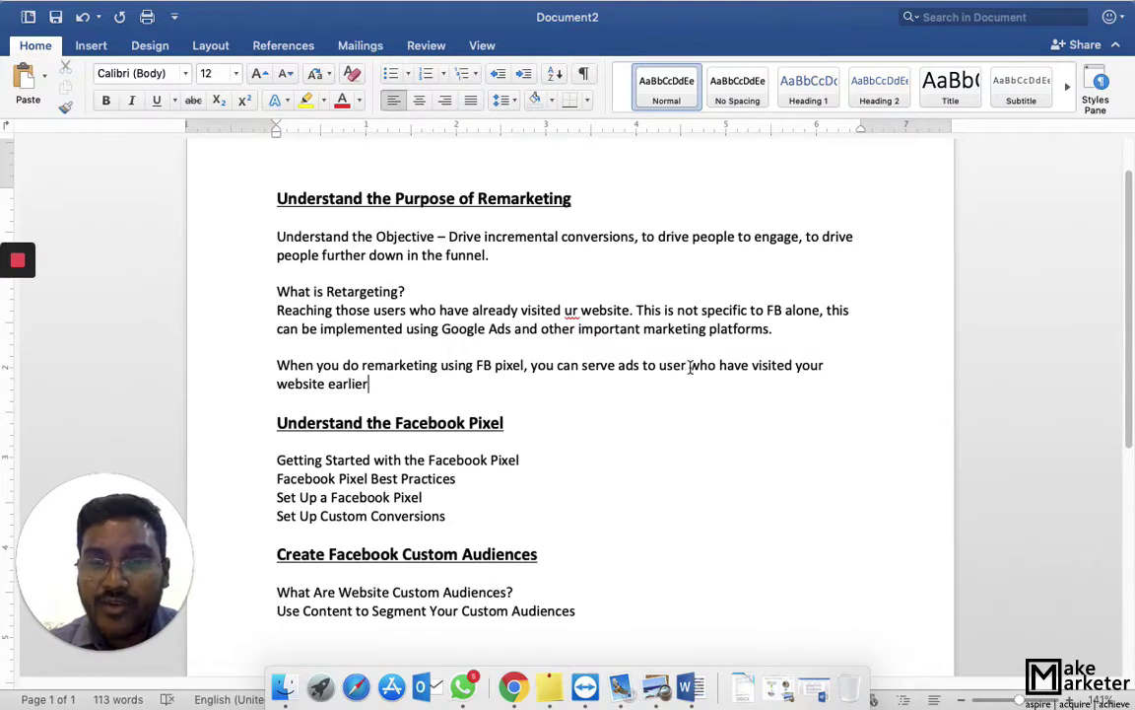
text(on Facv)
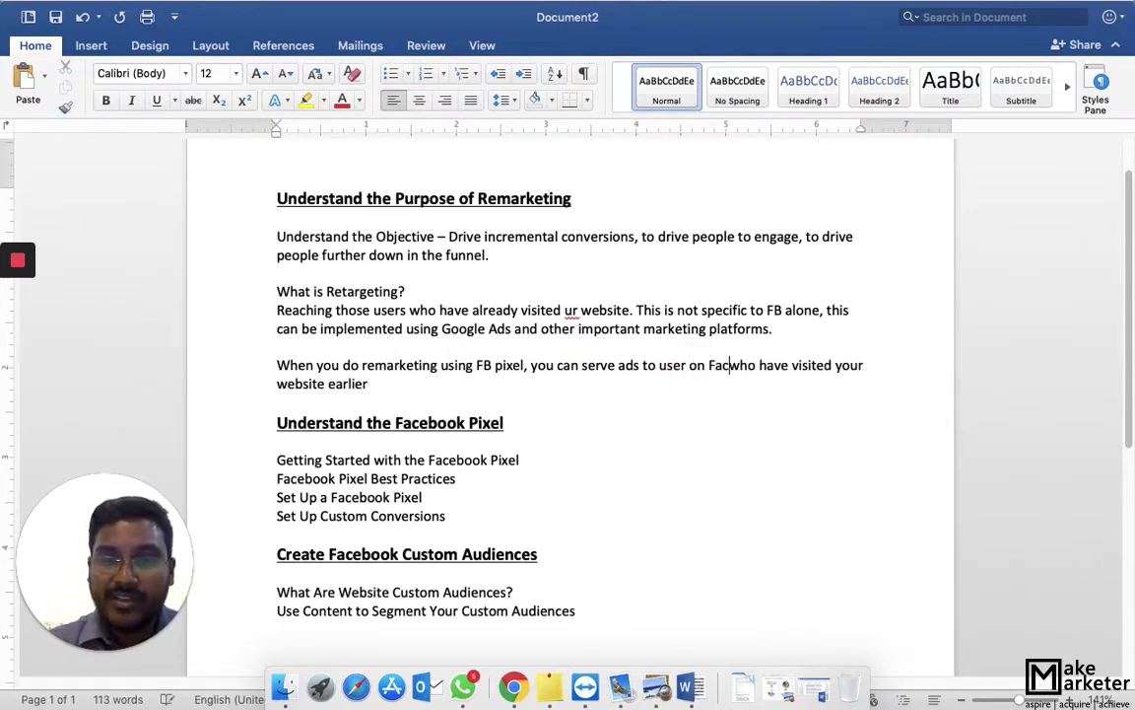
text(boo)
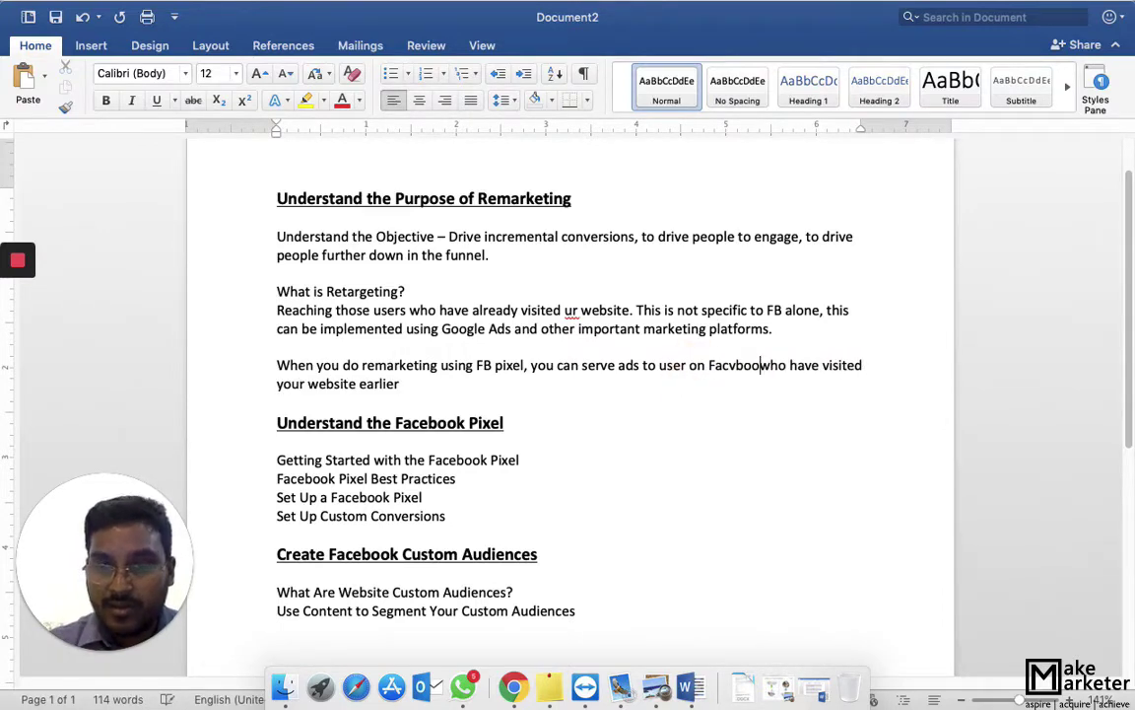
key(BackSpace)
key(BackSpace)
key(BackSpace)
key(BackSpace)
text(ebook )
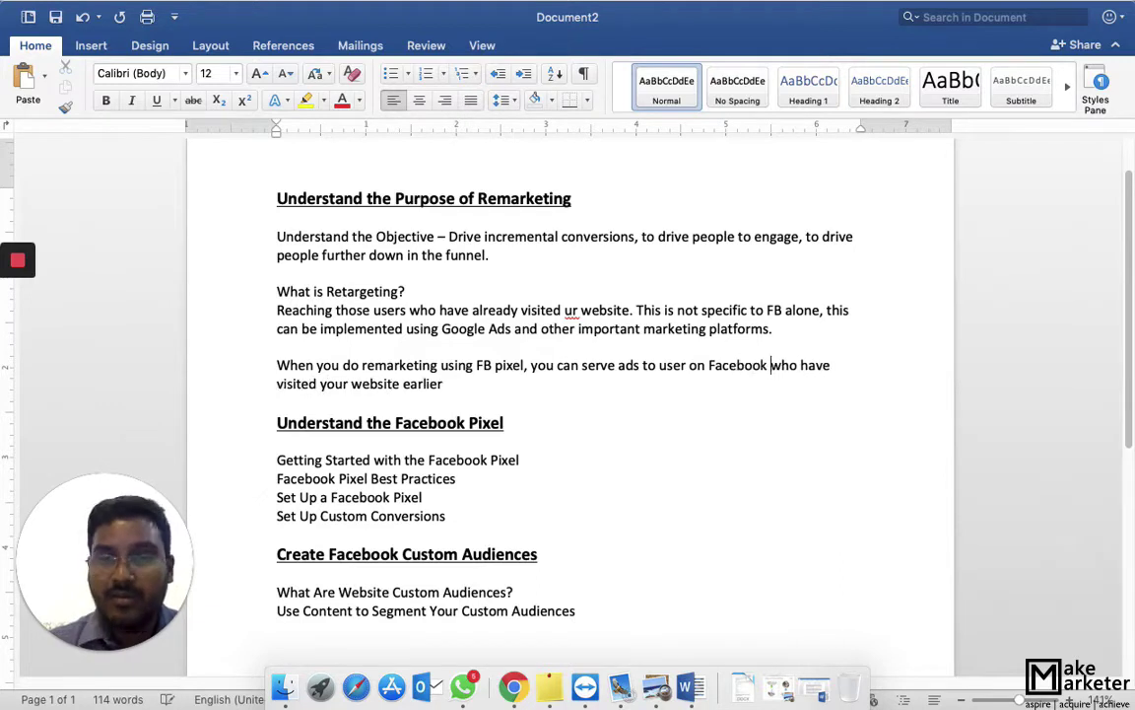
text(or other ass)
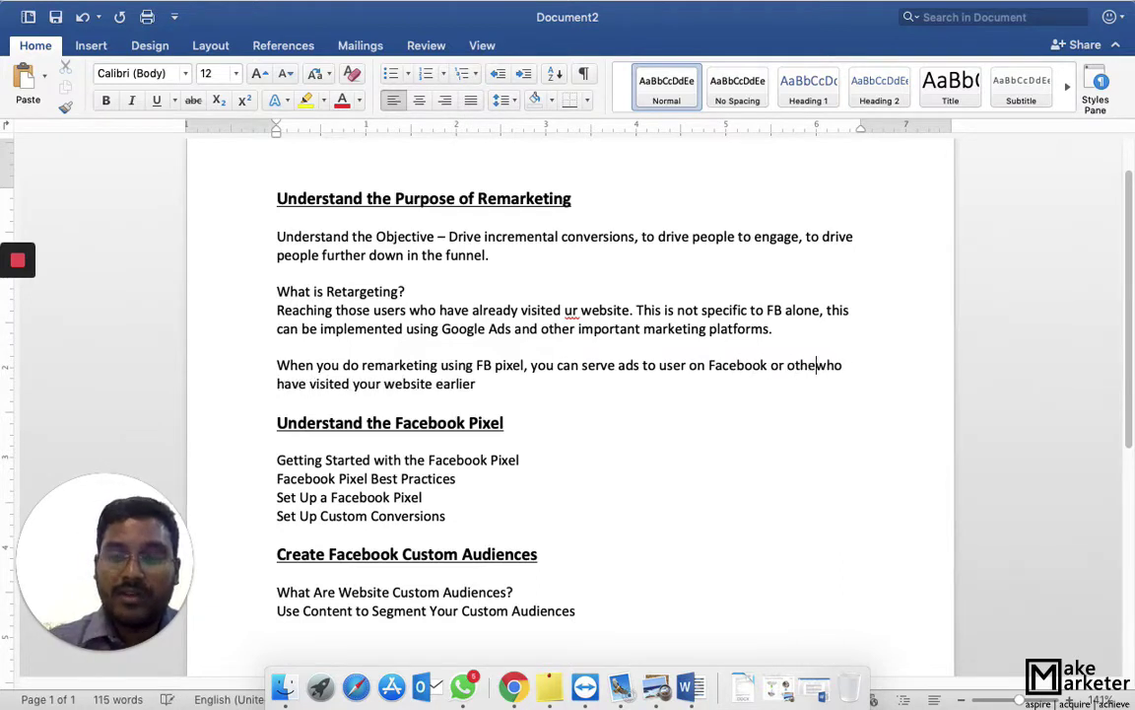
text(ociated proper)
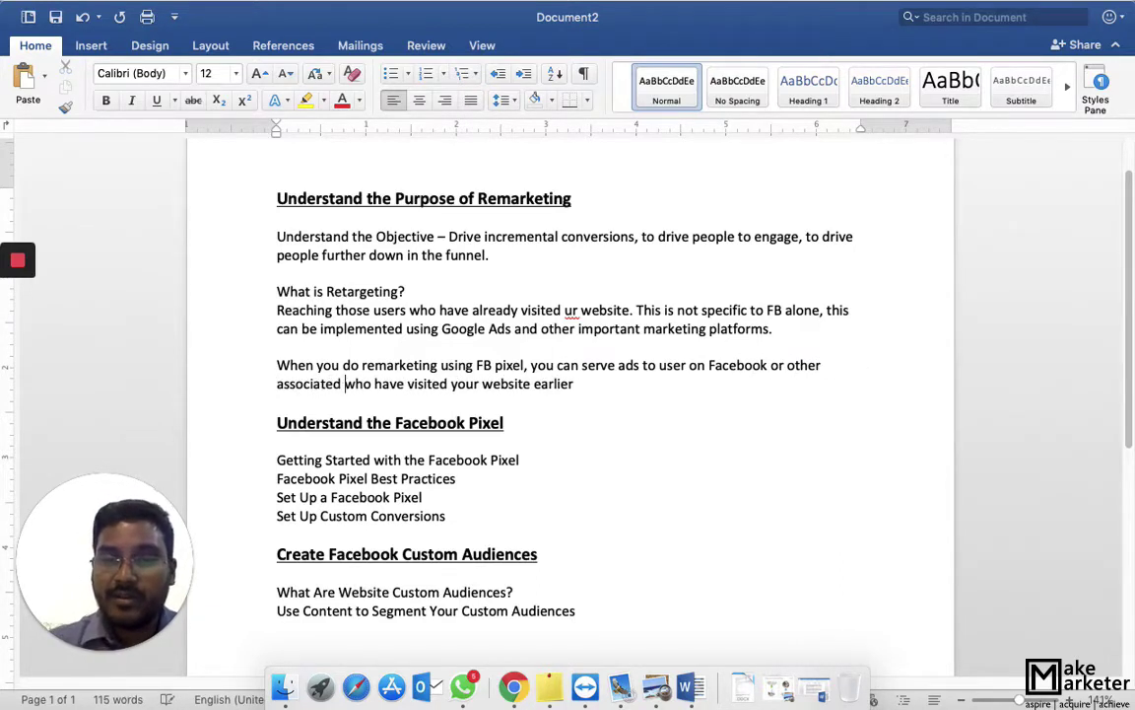
text(ties of Face)
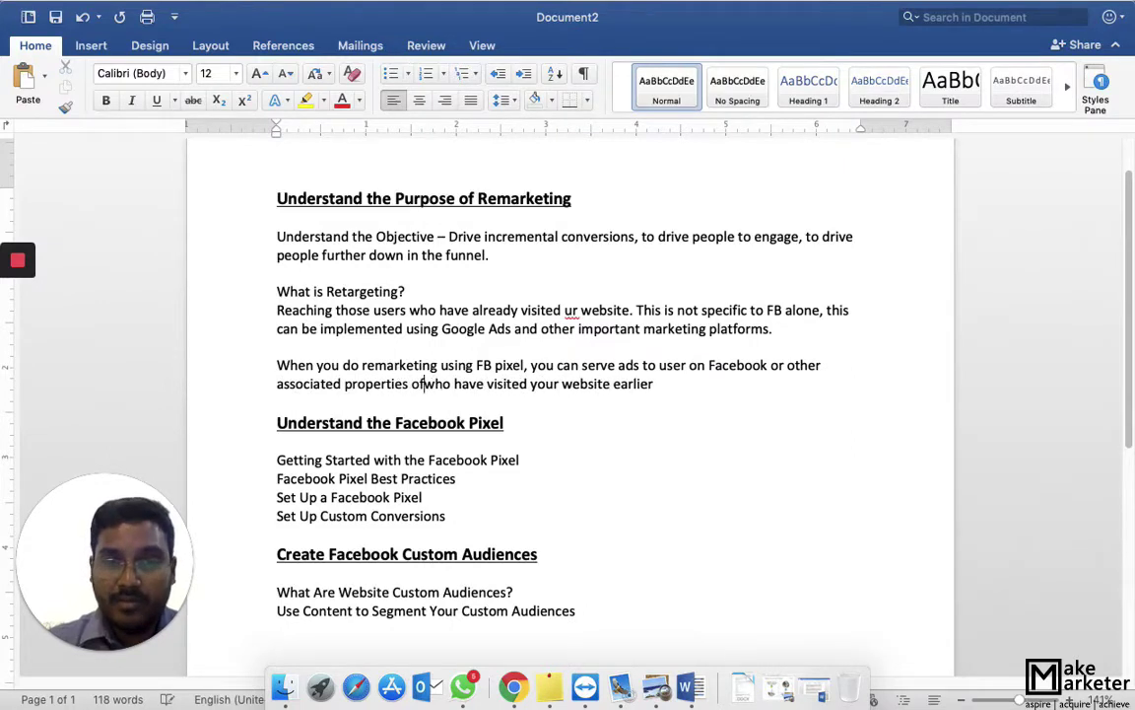
text(book.)
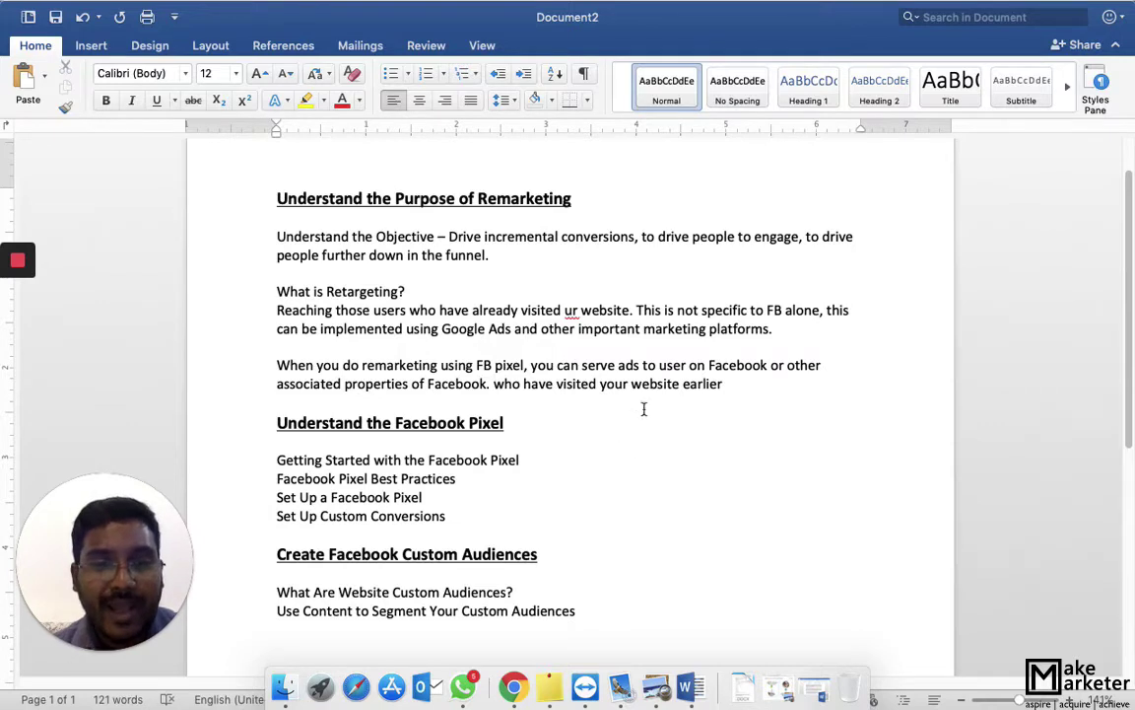
Start a new paragraph: 'To serve your ads to users who have already visited your website'.
click(760, 382)
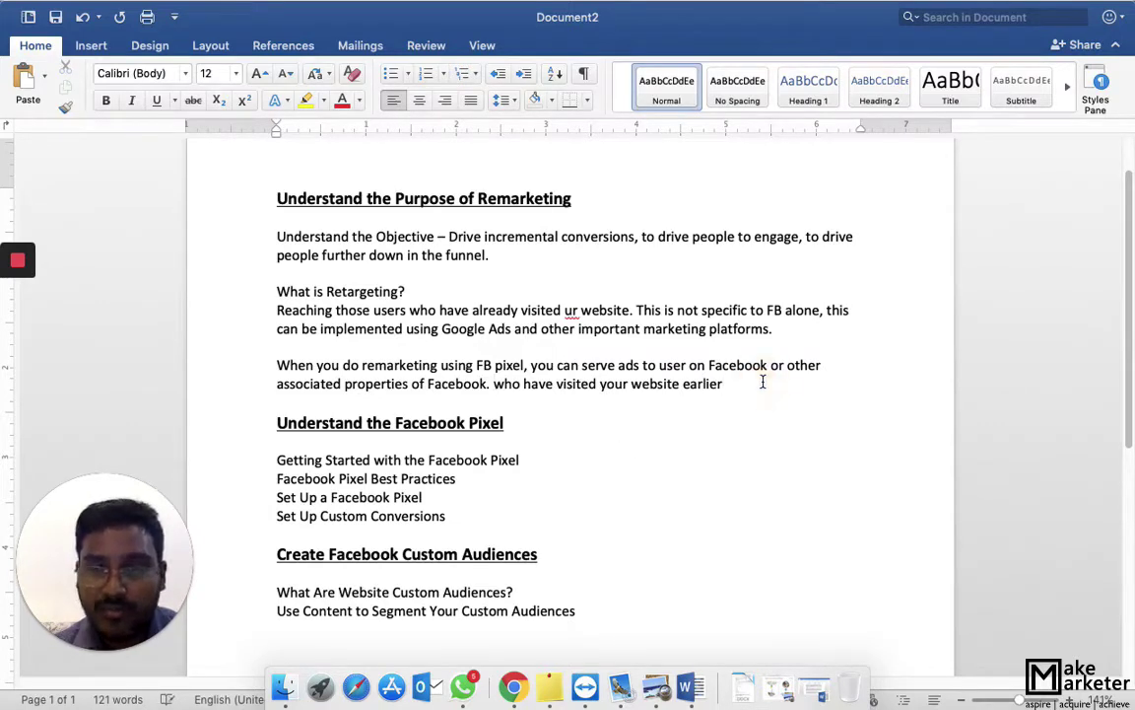
key(Return)
text(To )
text(serve)
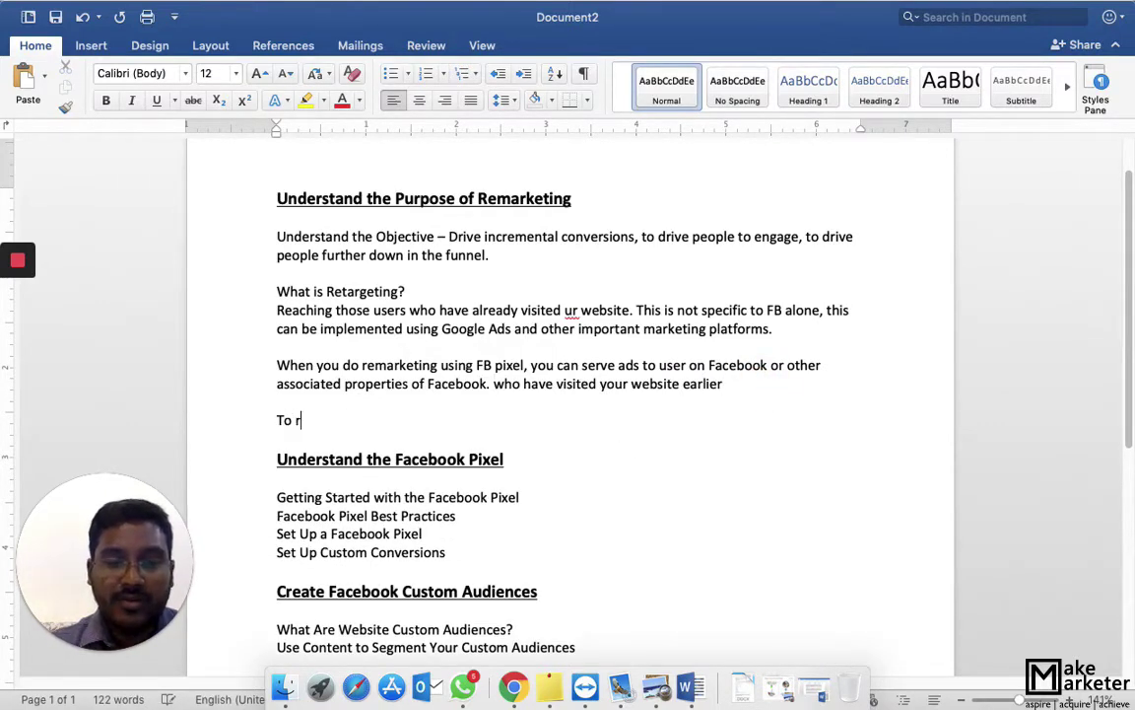
text( y)
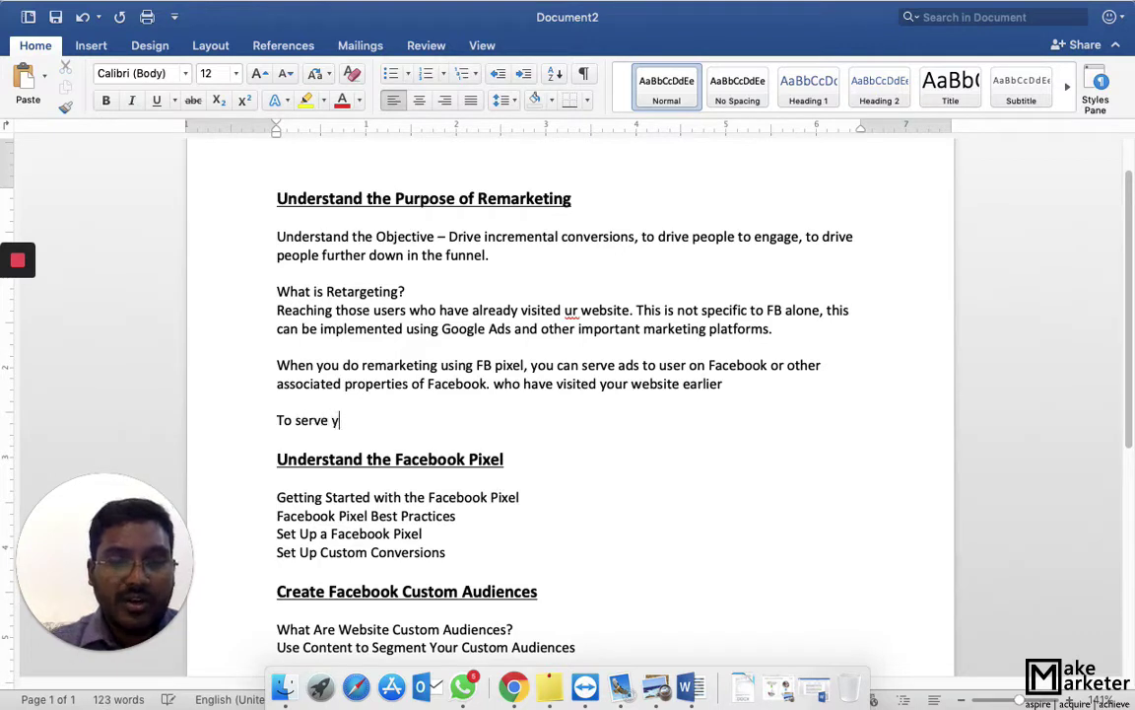
text(our ads to your website)
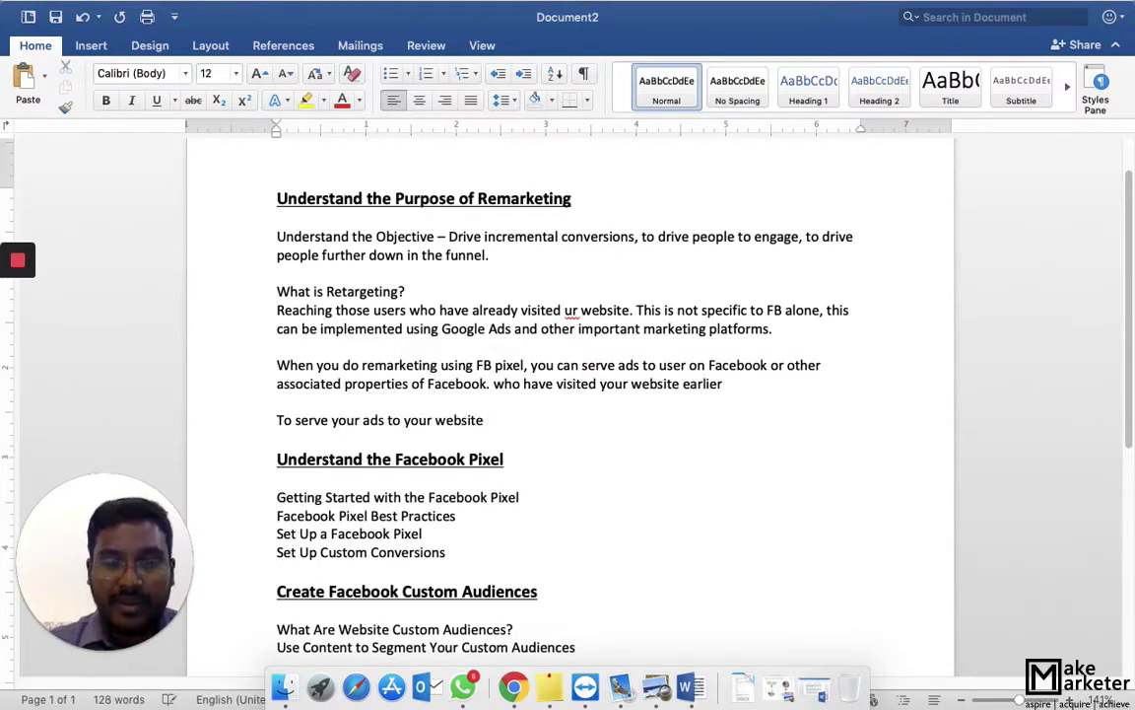
key(BackSpace)
key(BackSpace)
key(BackSpace)
key(BackSpace)
key(BackSpace)
key(BackSpace)
key(BackSpace)
key(BackSpace)
key(BackSpace)
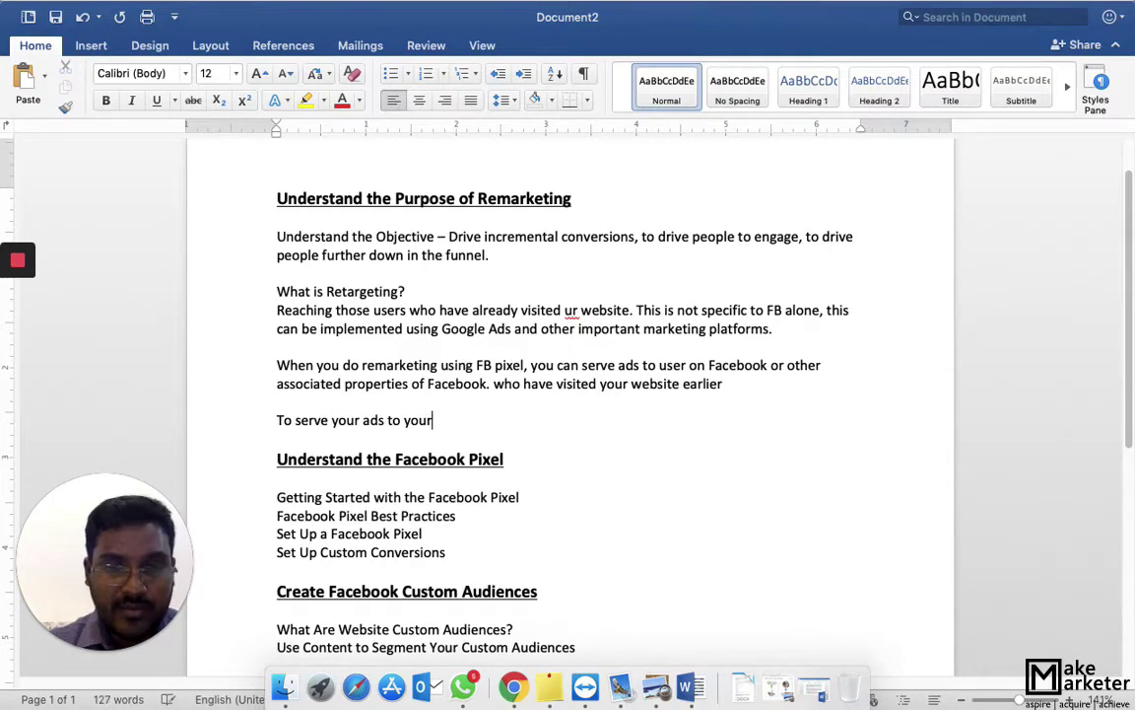
key(BackSpace)
key(BackSpace)
key(BackSpace)
key(BackSpace)
text(use)
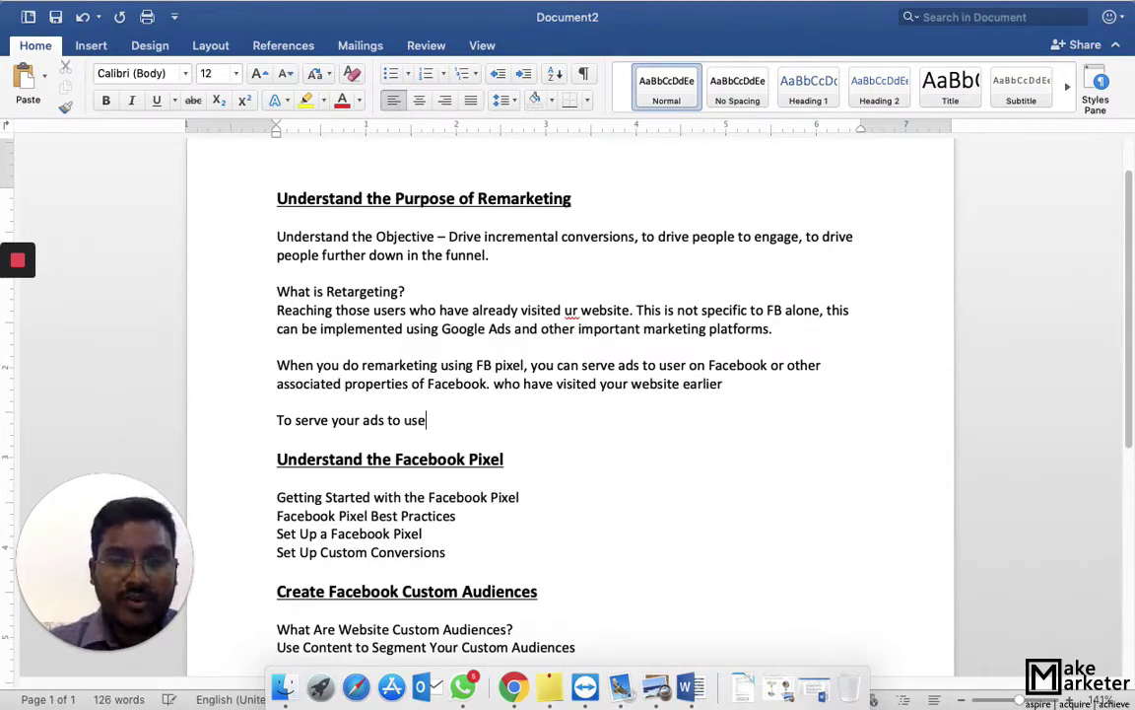
text(rs who ha)
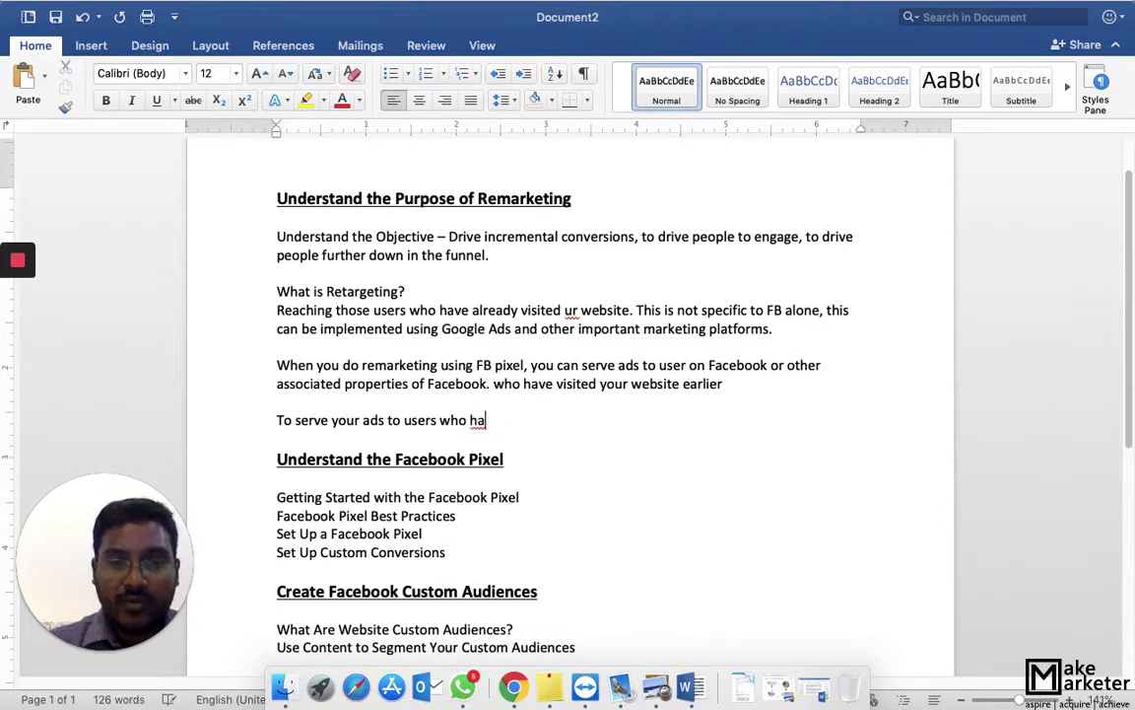
text(ve already v)
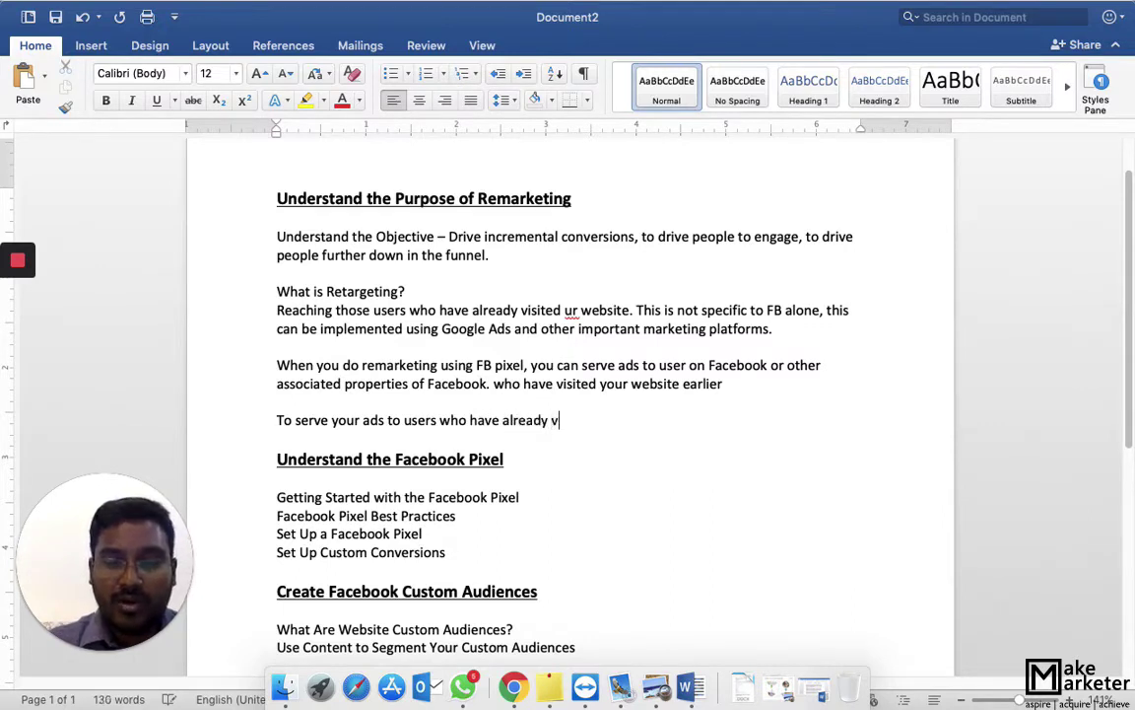
text(isited your)
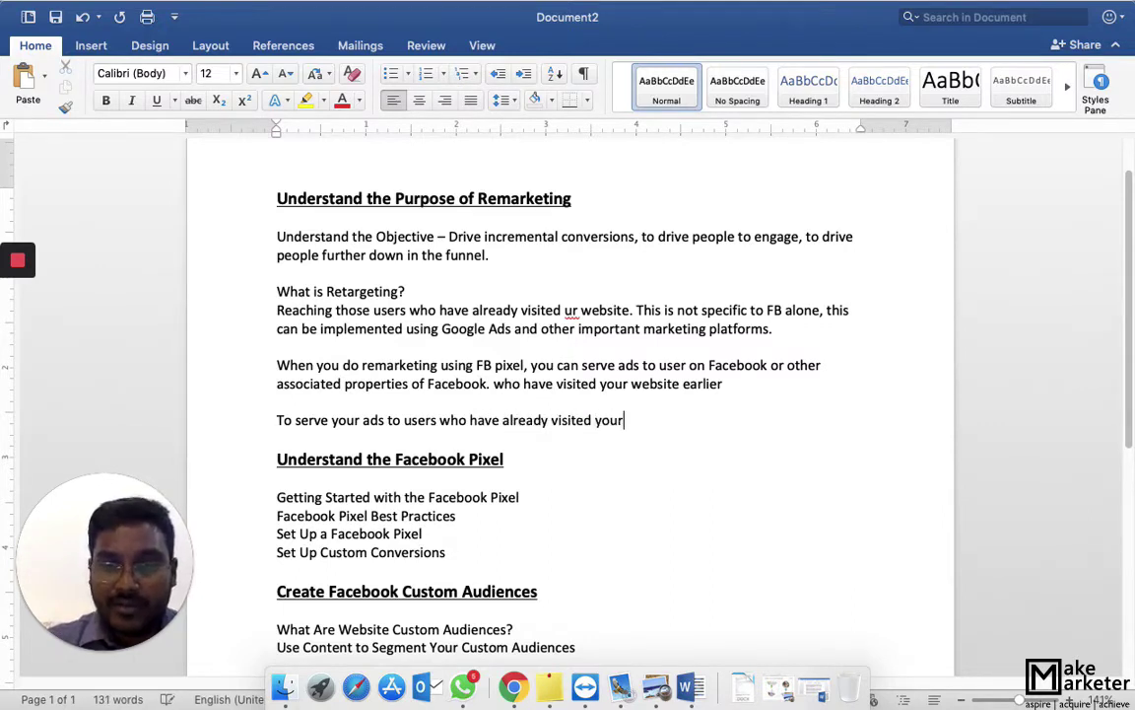
text( website on oth)
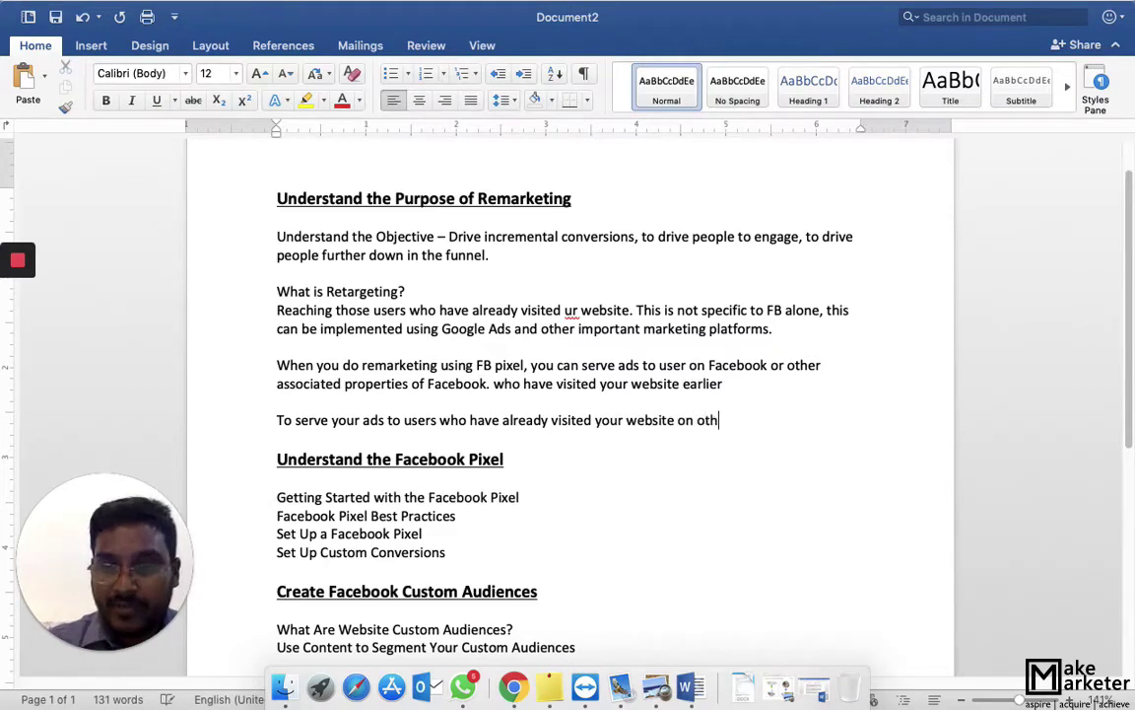
text(e)
Finish it with 'as they browse youtube or google display network, you implement remarketing using Google Ads.'.
key(BackSpace)
key(BackSpace)
key(BackSpace)
key(BackSpace)
key(BackSpace)
key(BackSpace)
text(a)
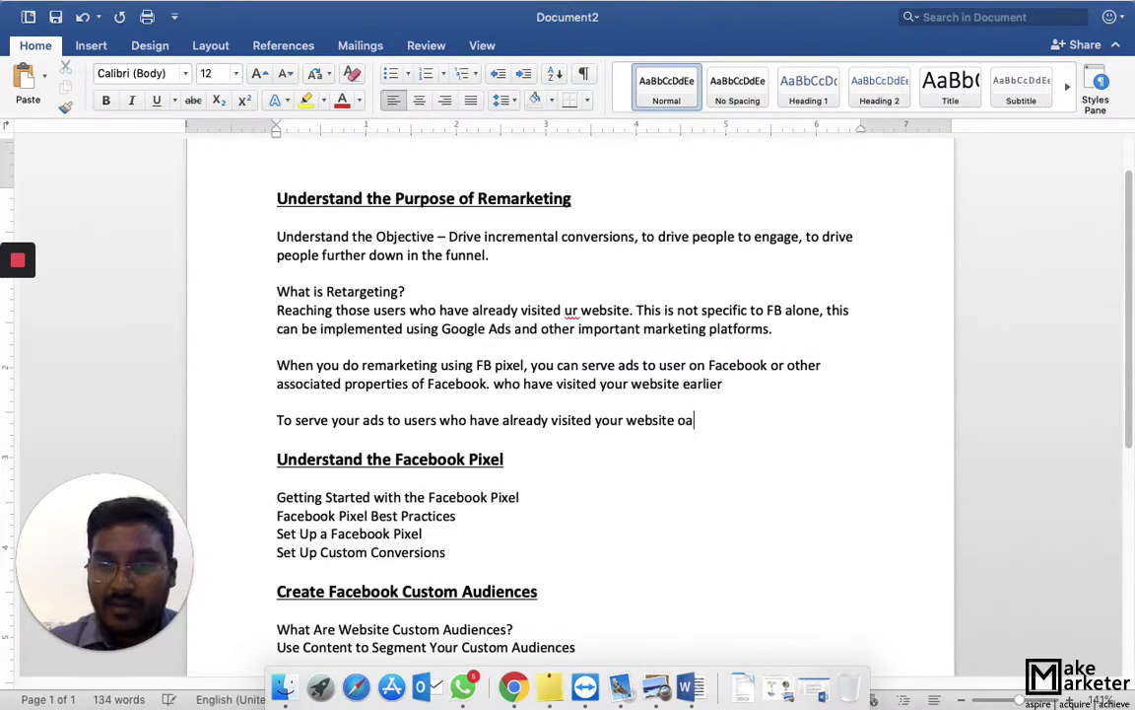
key(BackSpace)
key(BackSpace)
text(as they brow)
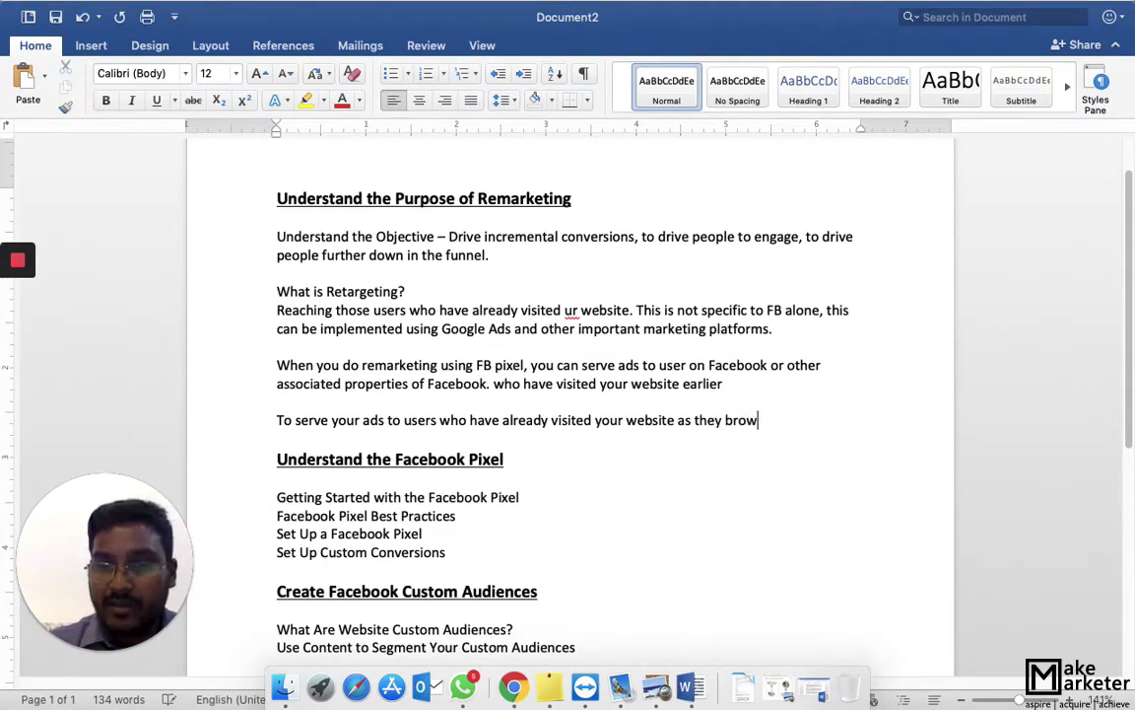
text(se your)
key(BackSpace)
text(t)
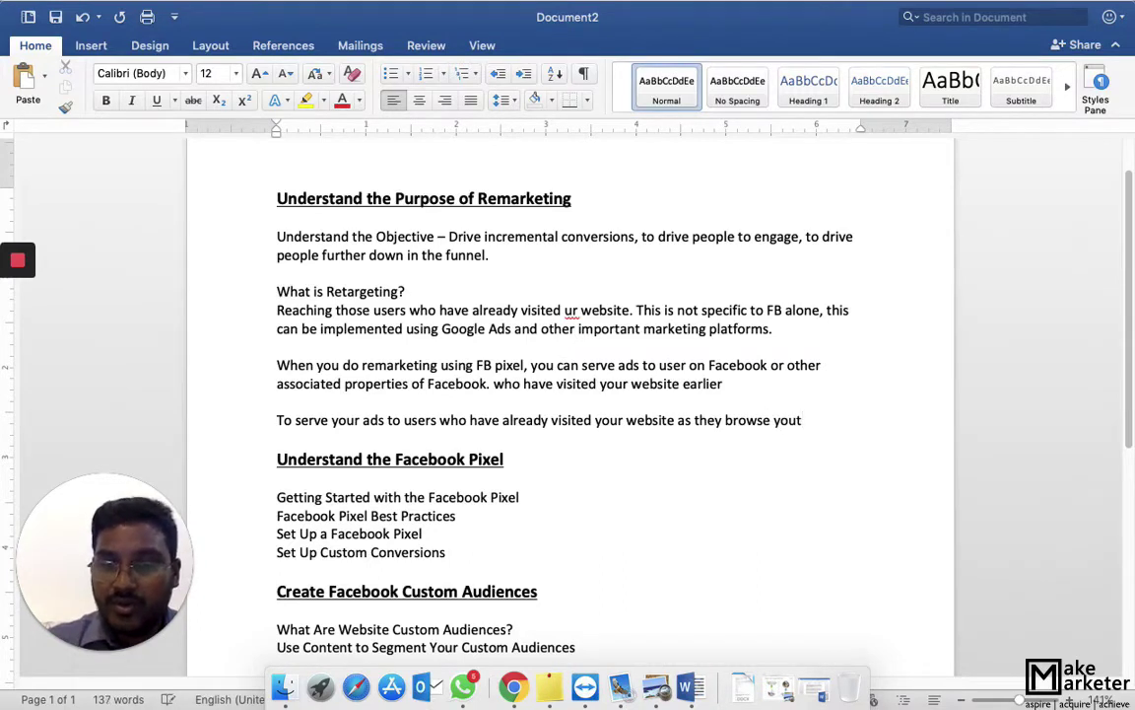
text(ube or google d)
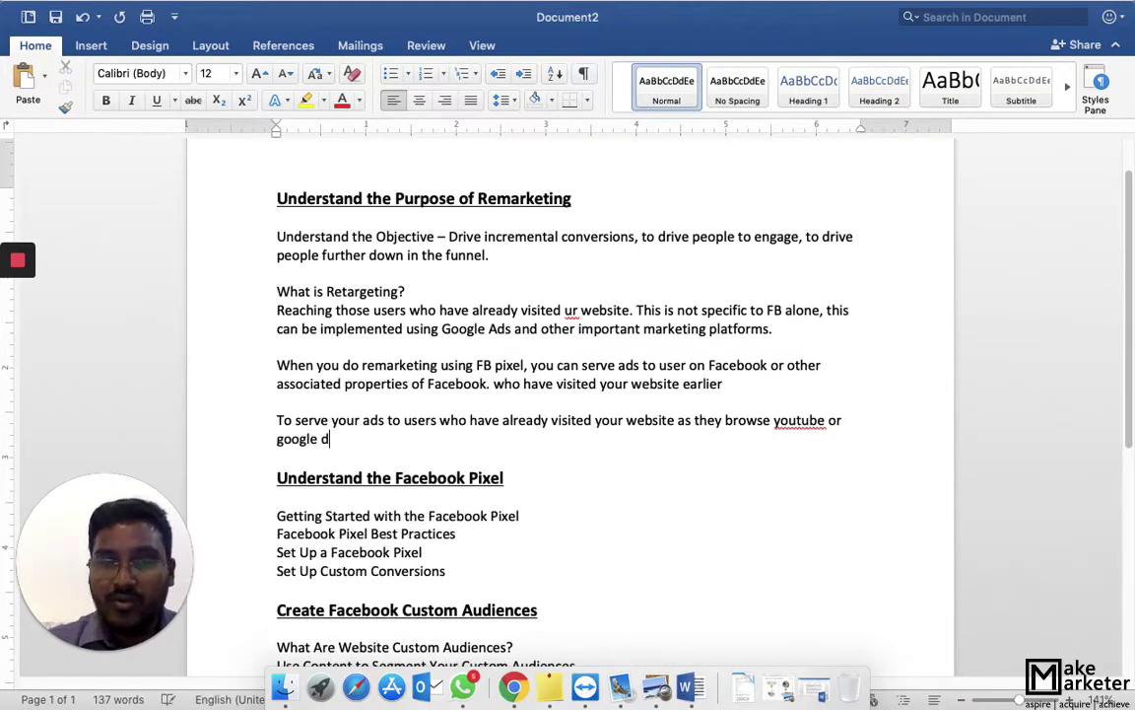
text(isplay netwo)
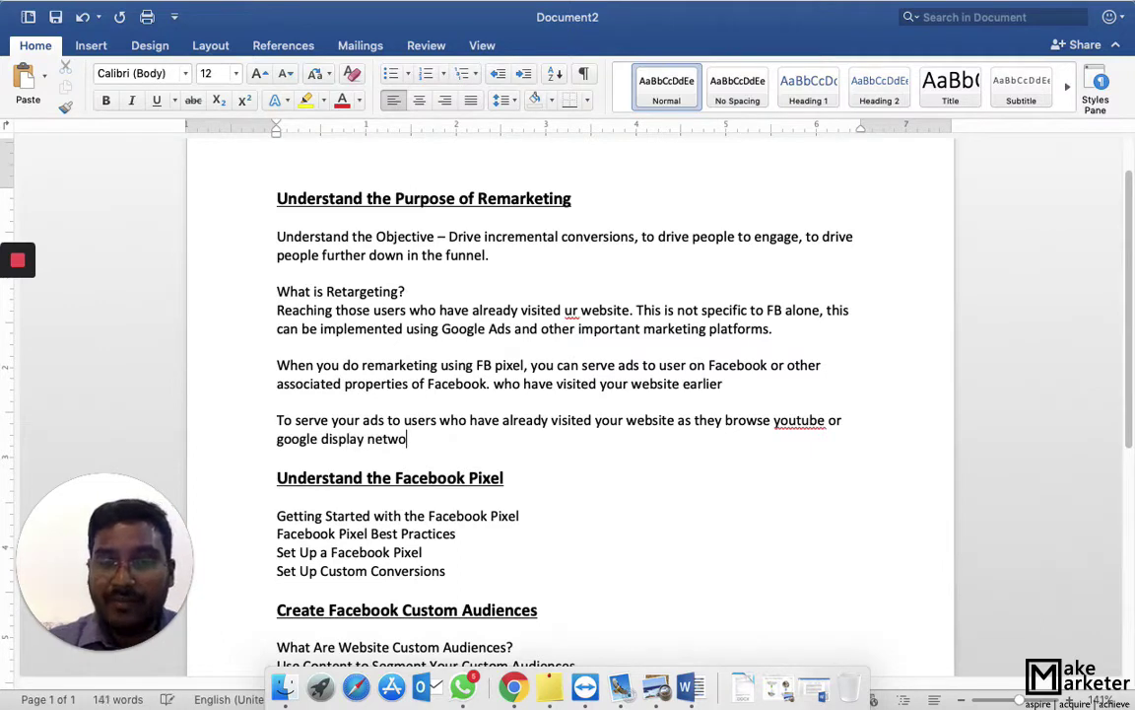
text(rk, you)
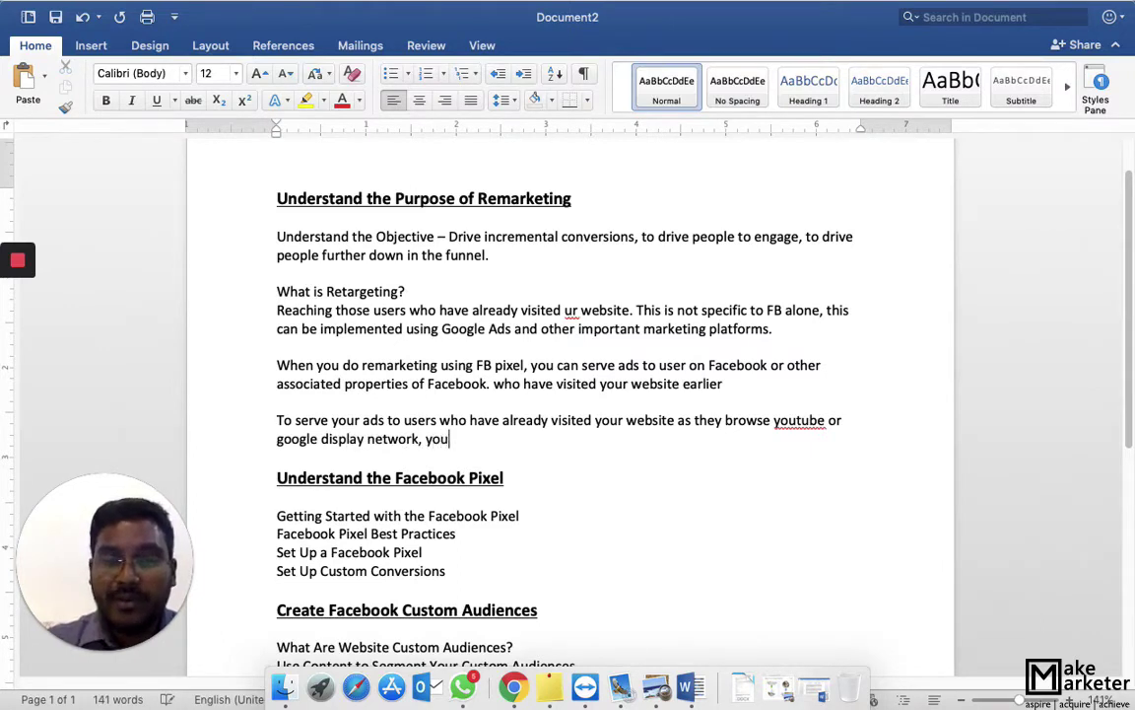
text( imeplement remarketing )
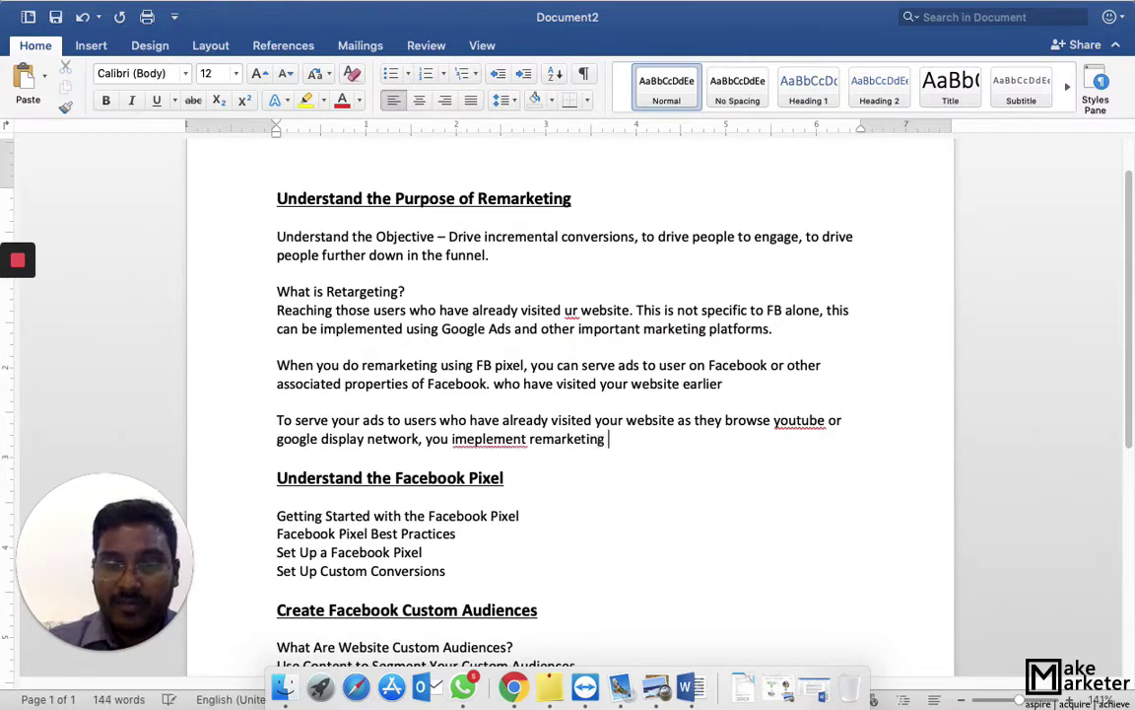
text(using remar)
key(BackSpace)
key(BackSpace)
key(BackSpace)
key(BackSpace)
key(BackSpace)
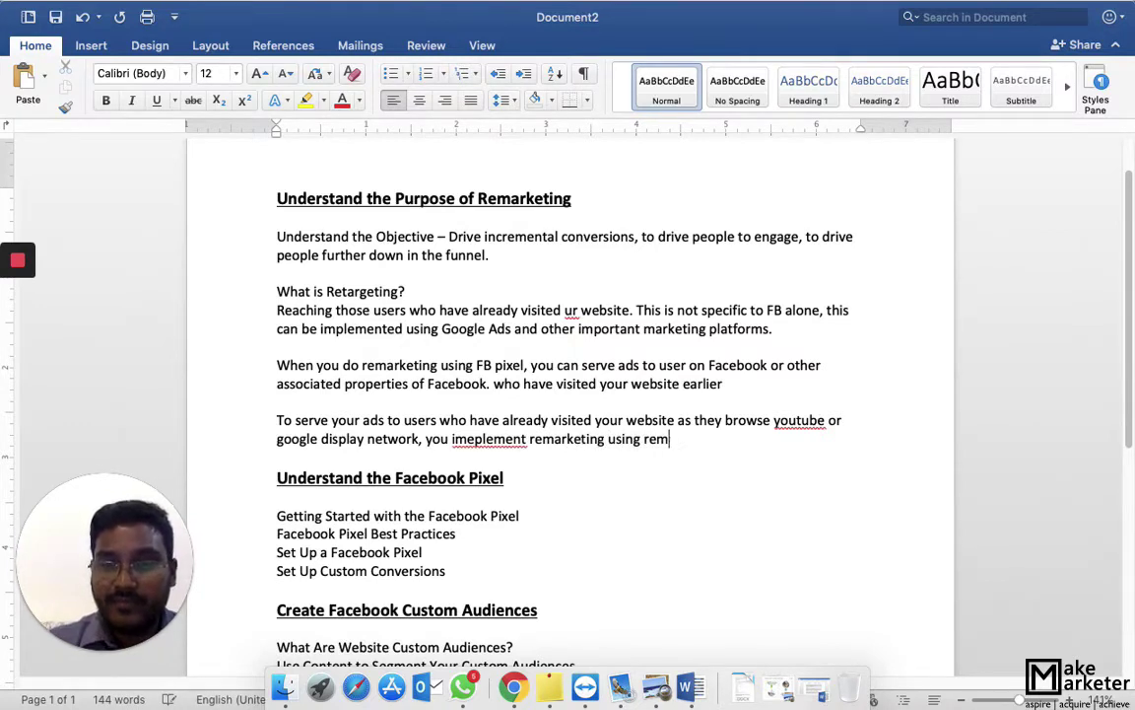
text(Google Ads.)
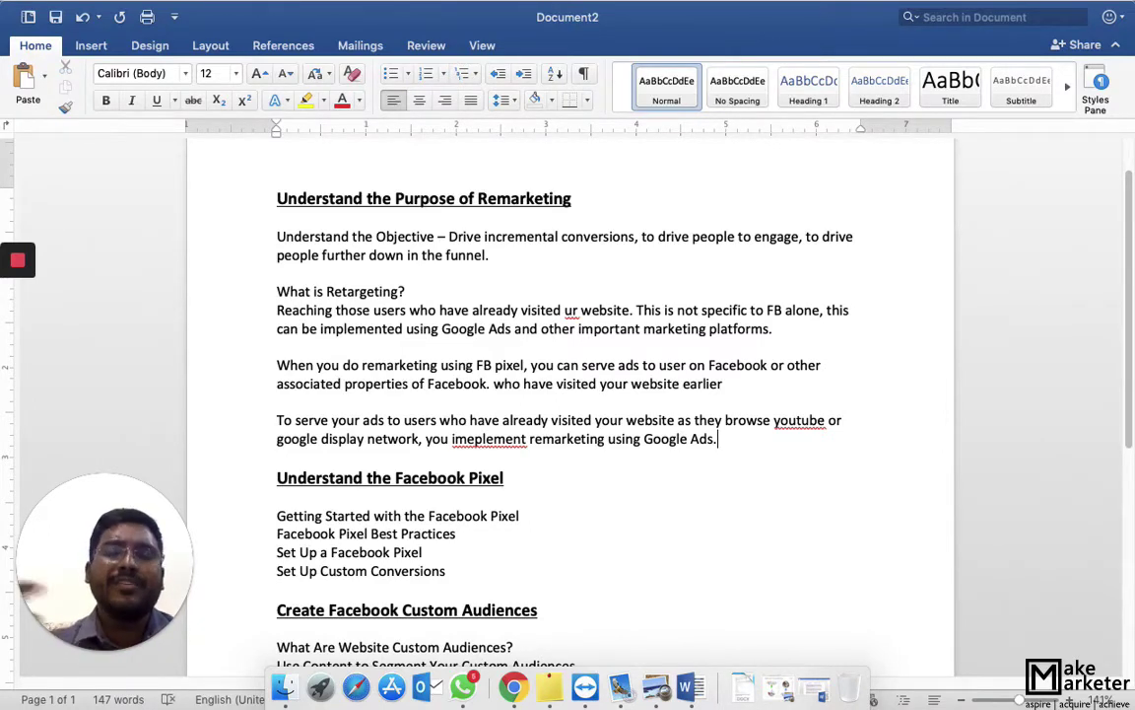
Fix 'imeplement' to 'implement' and 'youtube' to 'YouTube' via spelling suggestions.
click(467, 439)
right_click(460, 440)
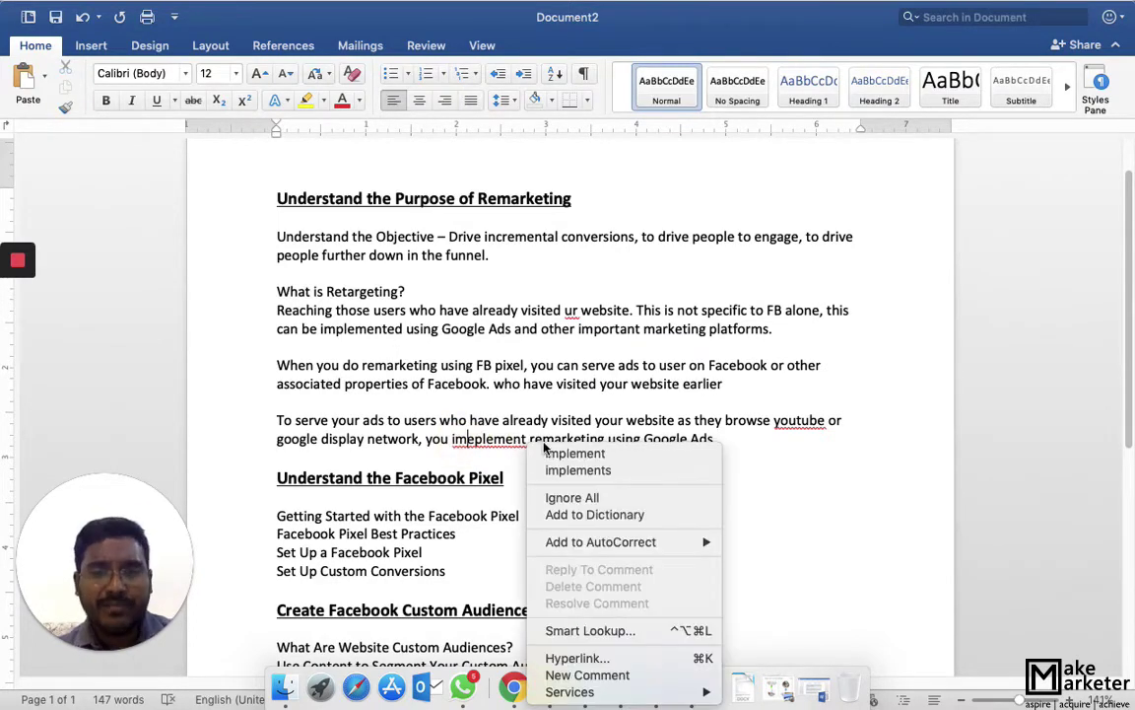
click(552, 451)
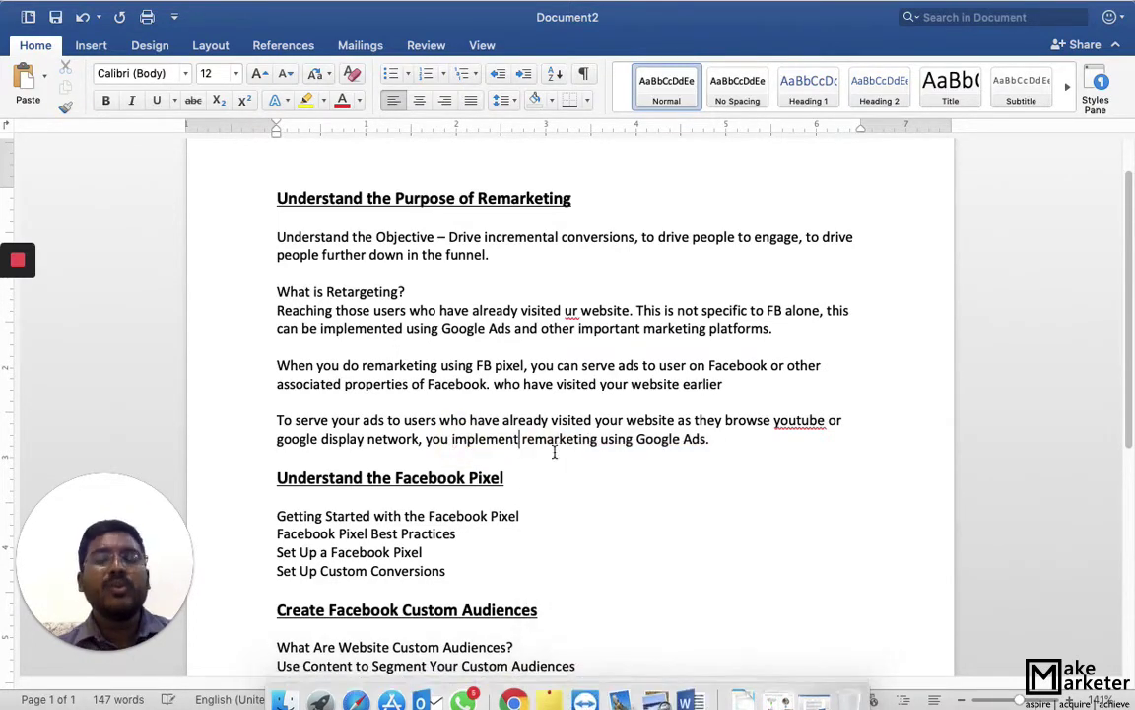
right_click(801, 422)
click(855, 441)
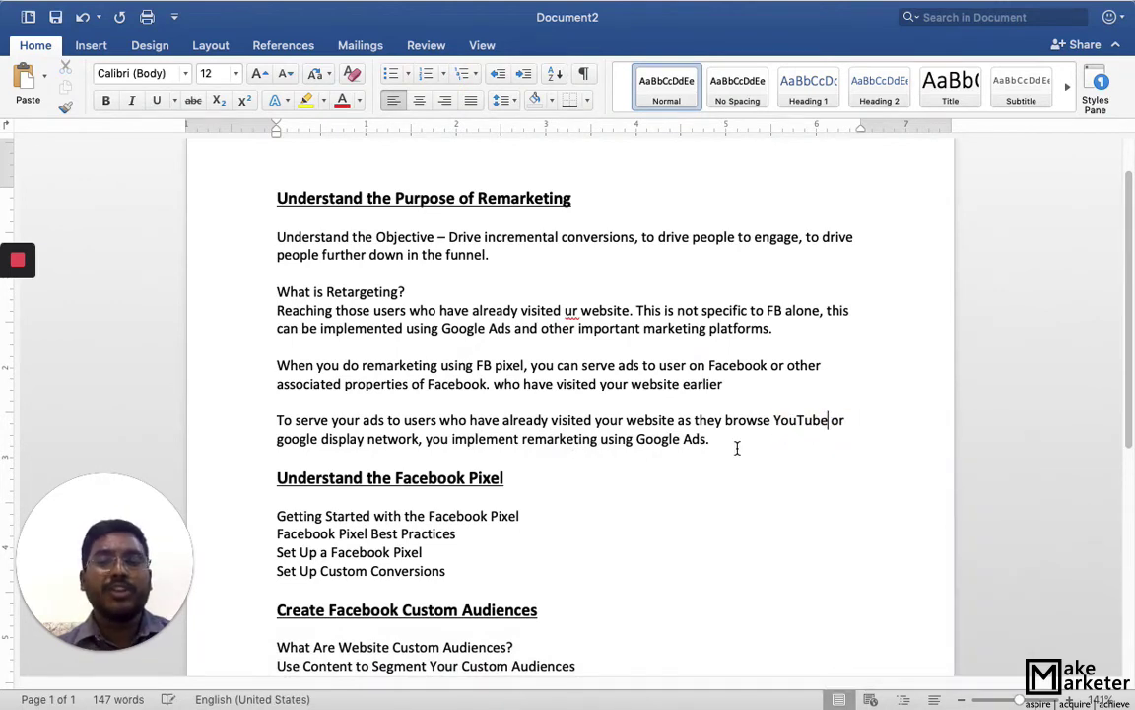
click(735, 447)
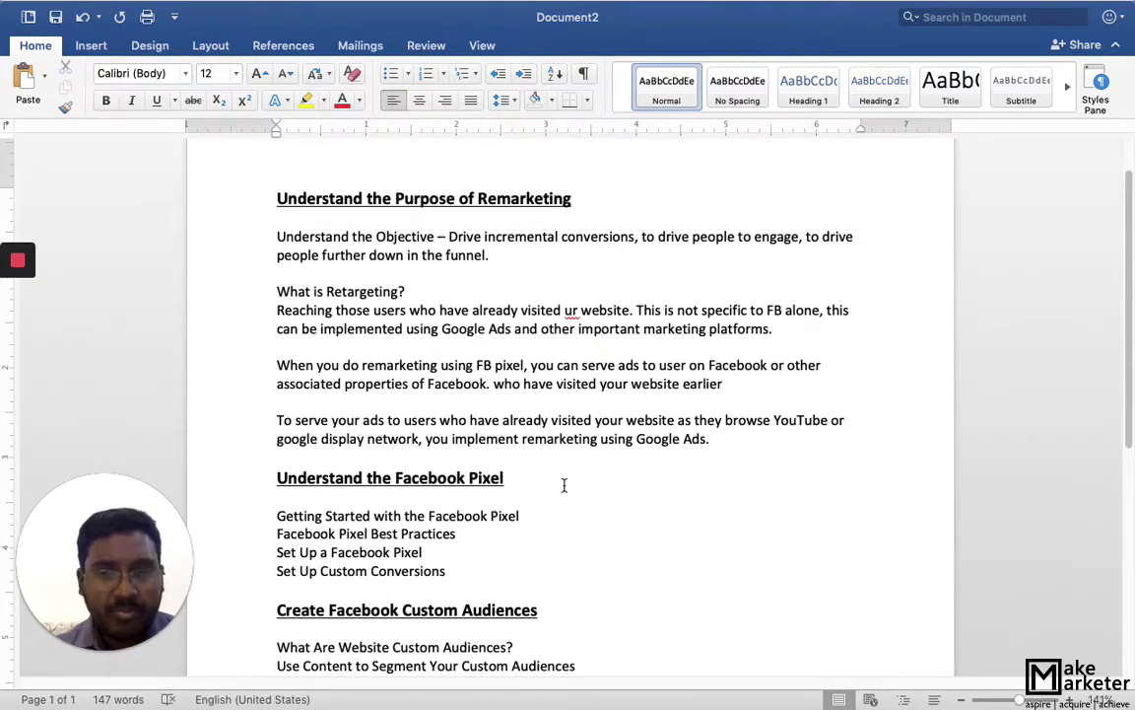
click(518, 476)
scroll(455, 534, down, 1)
drag(445, 564, 279, 486)
scroll(591, 532, down, 2)
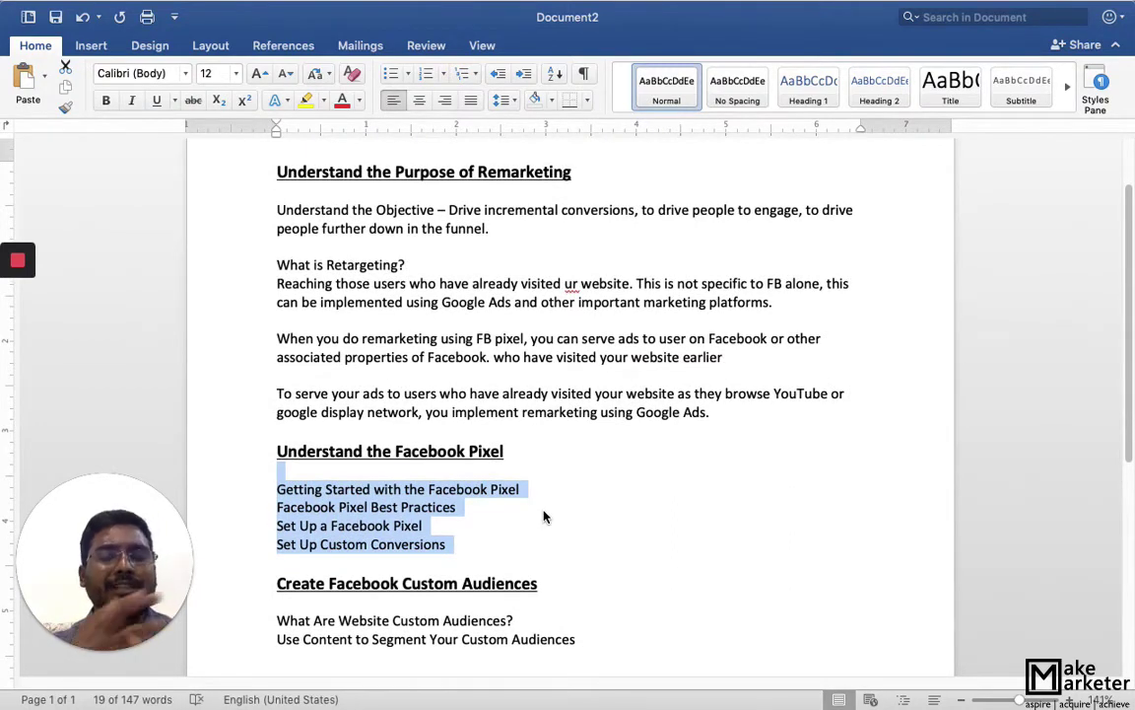
scroll(532, 527, down, 1)
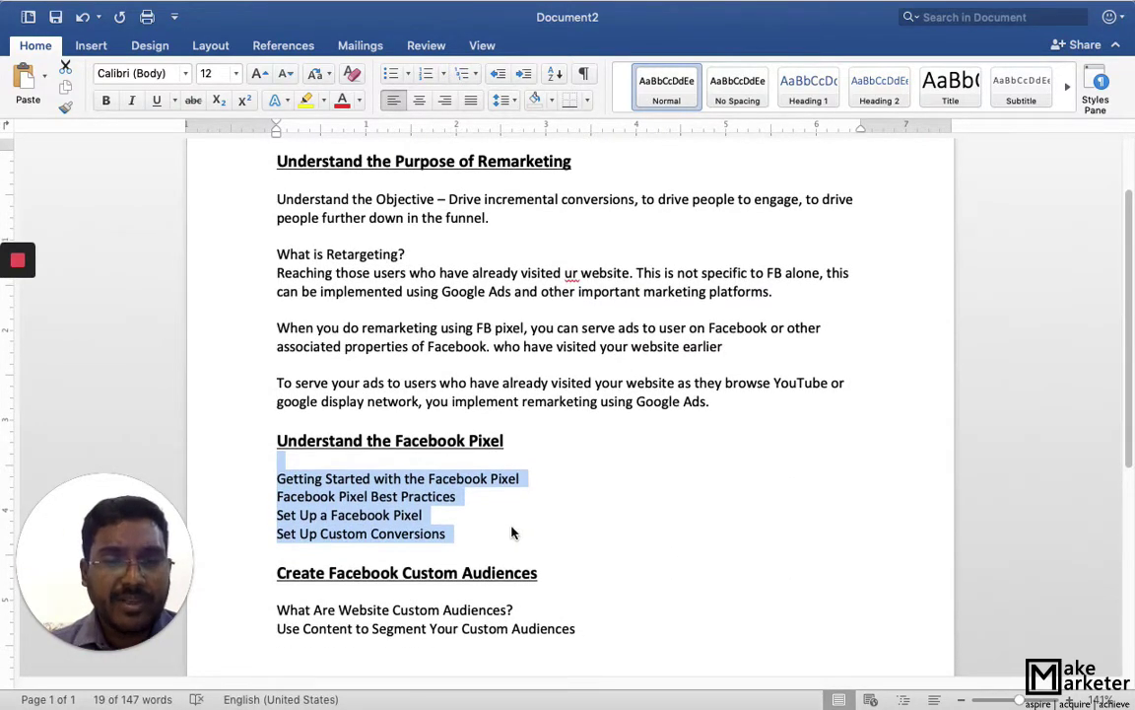
click(515, 533)
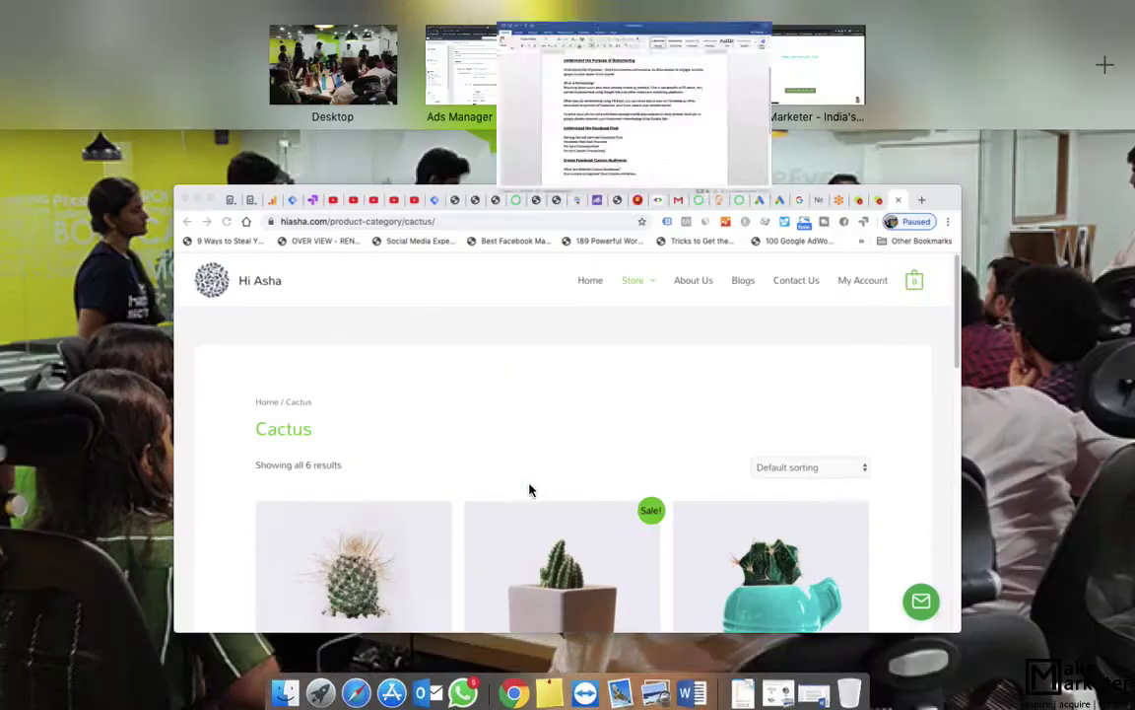
Switch to the Ads Manager space and expand its navigation into the All Tools list.
key(ctrl+Up)
click(530, 109)
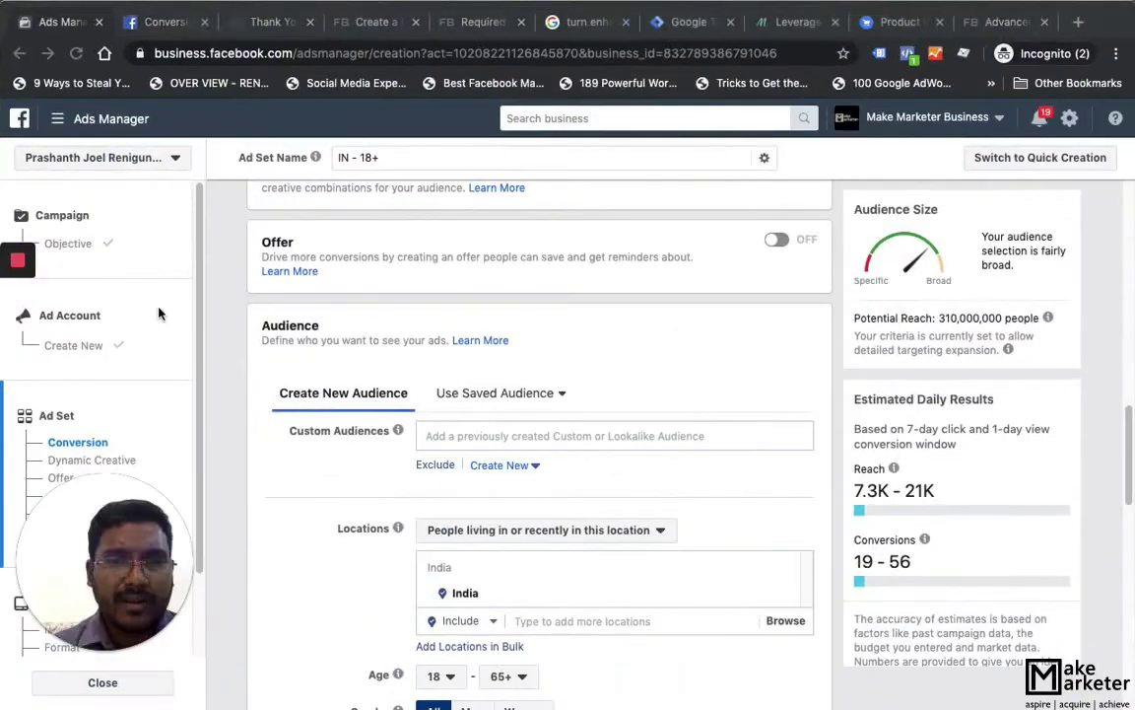
click(57, 118)
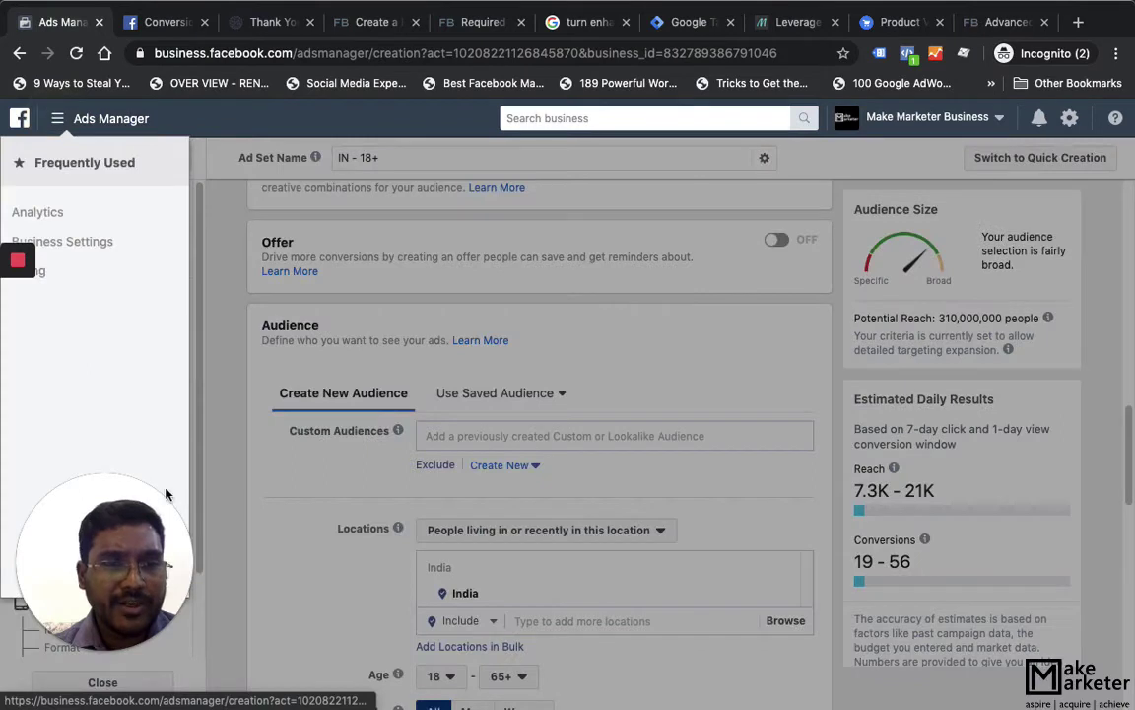
click(103, 474)
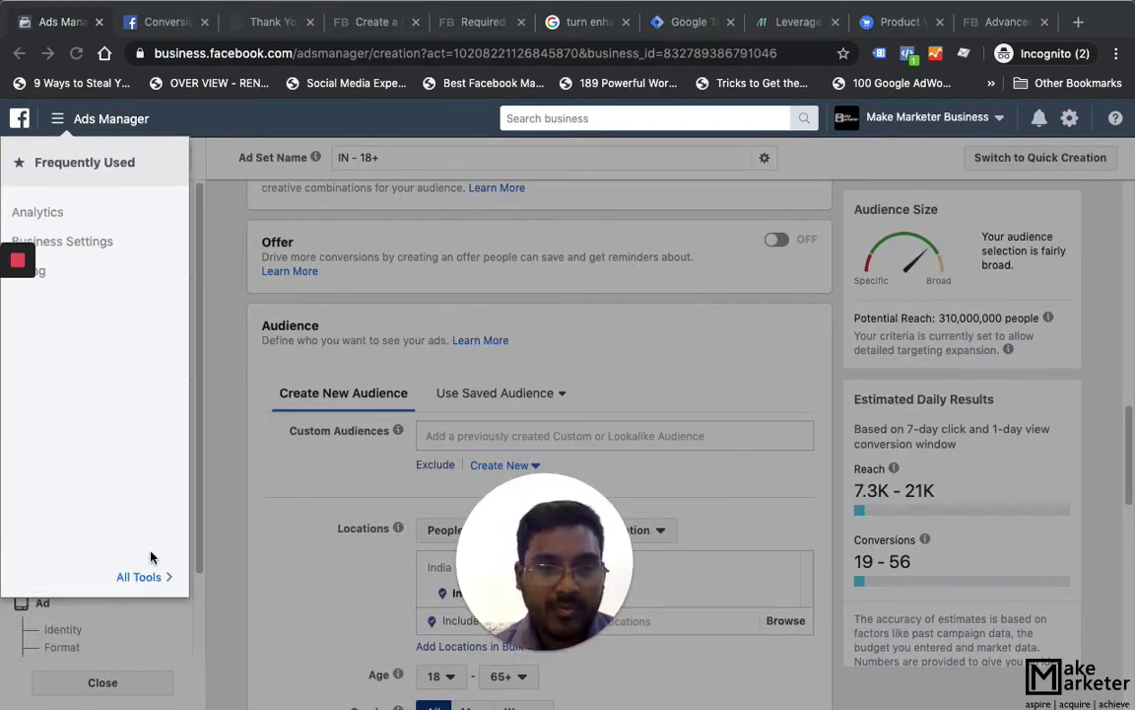
click(149, 581)
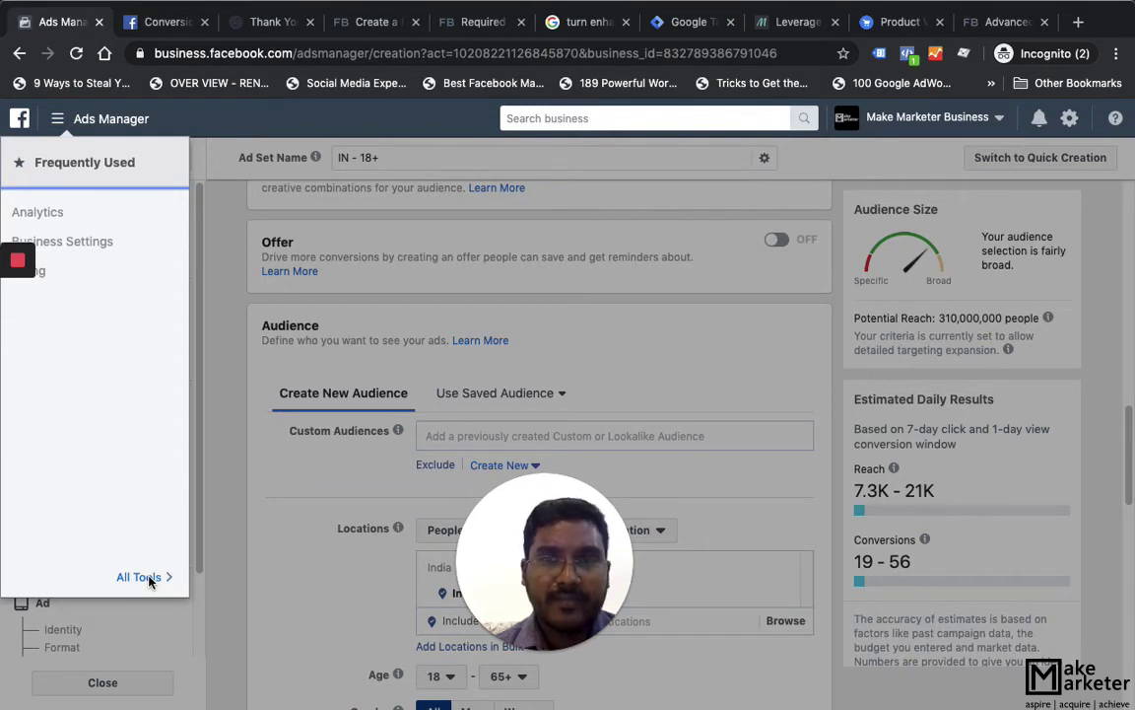
click(149, 580)
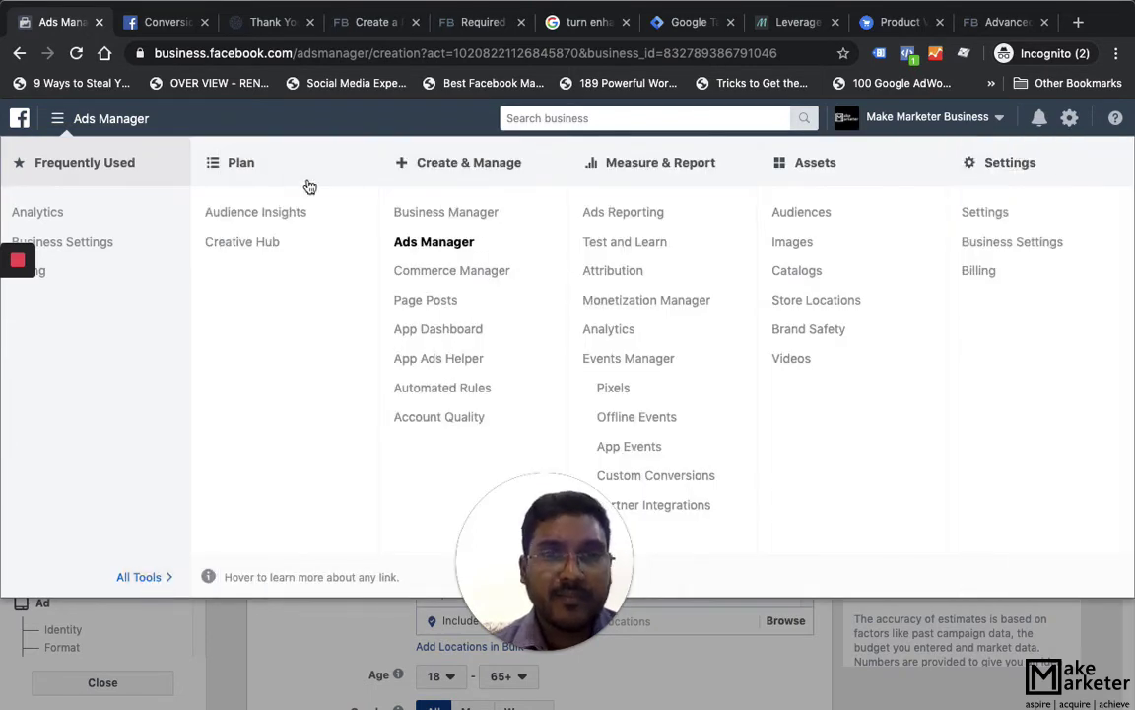
Close the Google search, Product and FB Advanced tabs, then choose Pixels in Ads Manager.
click(578, 22)
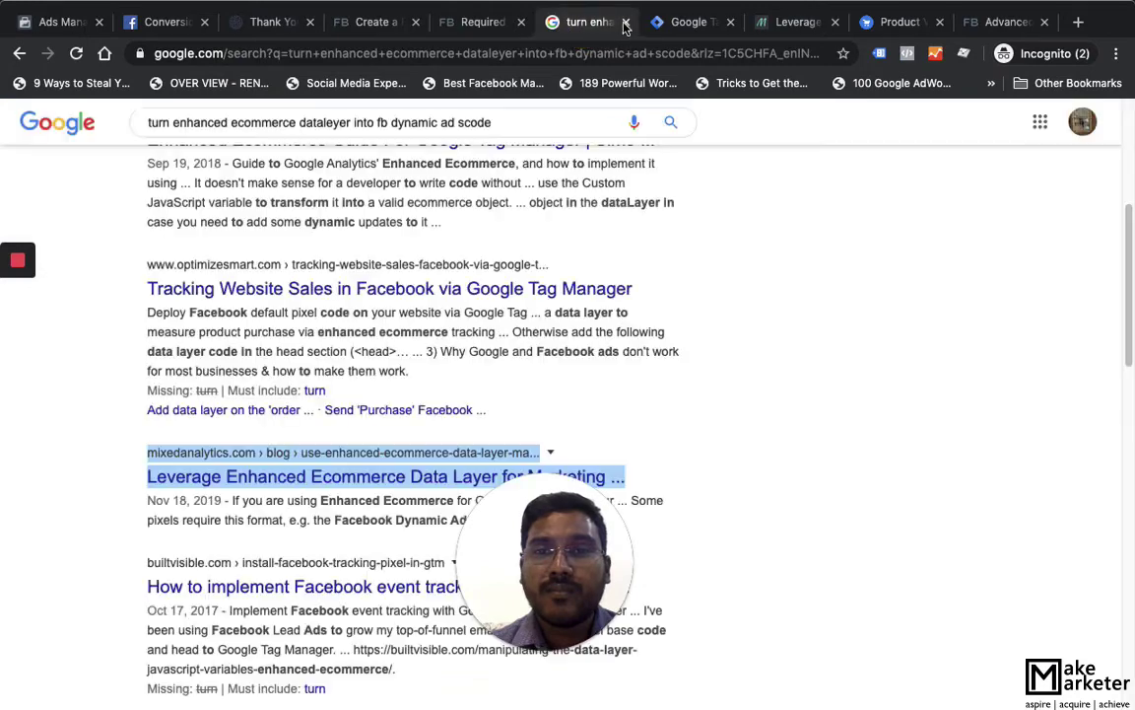
click(625, 21)
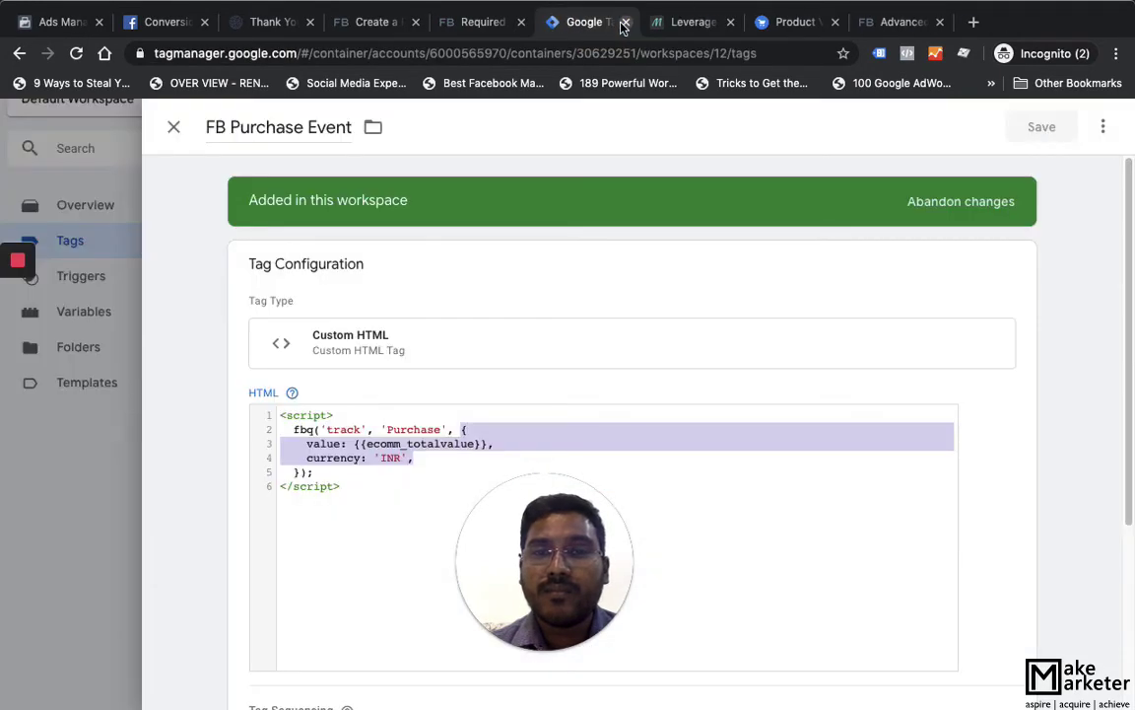
click(835, 21)
click(835, 22)
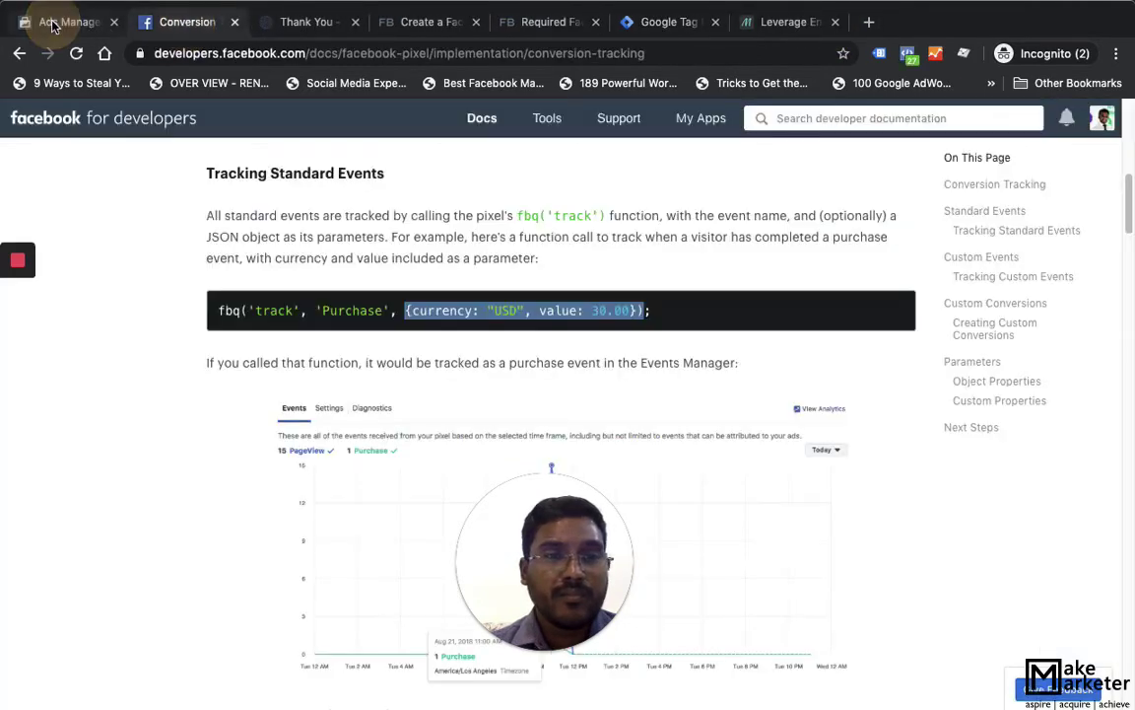
click(59, 20)
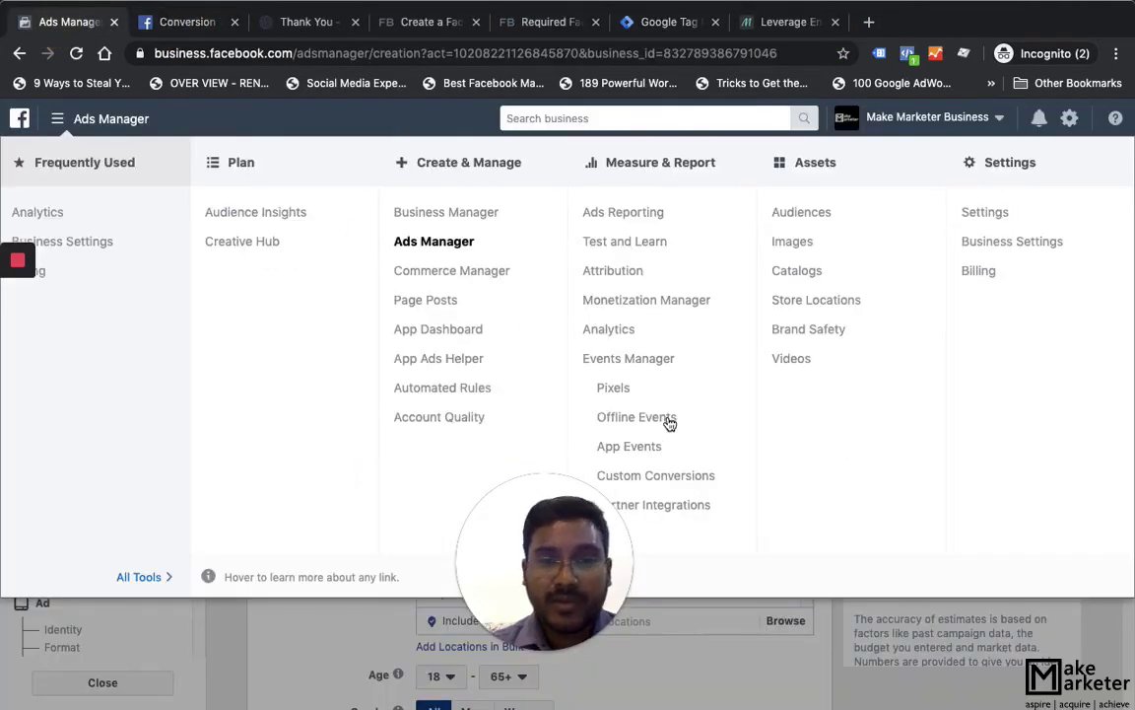
click(613, 389)
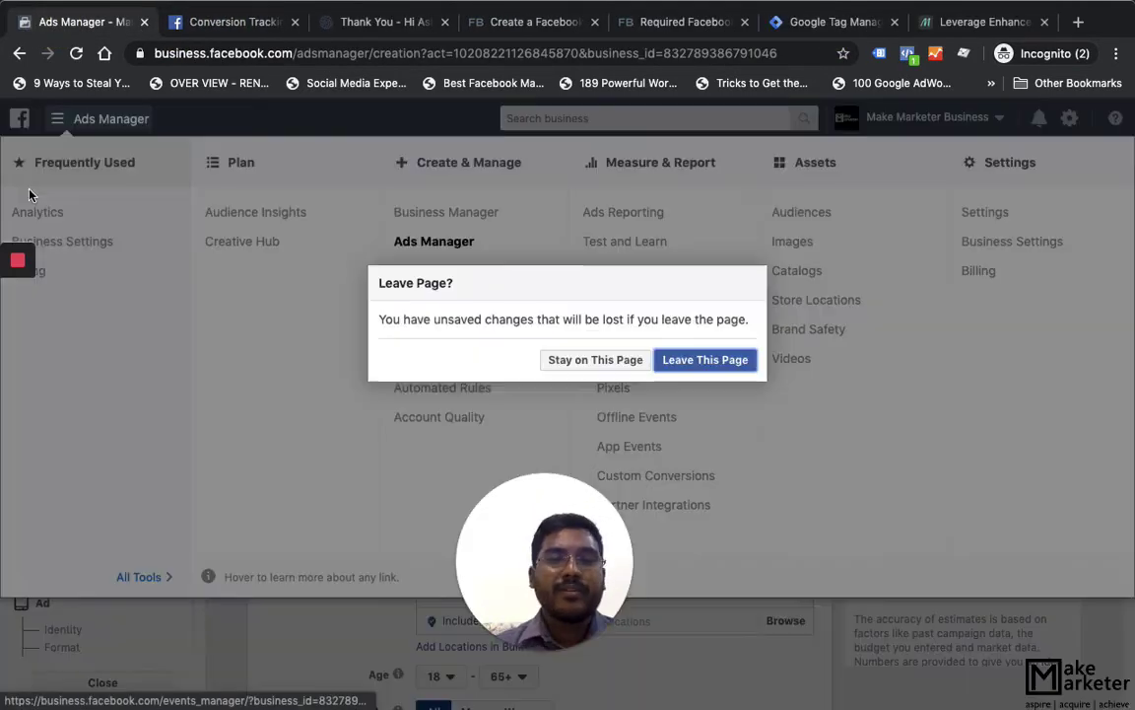
Leave the ad set page to view the pixel's 17 events, then return to the Word document.
click(697, 359)
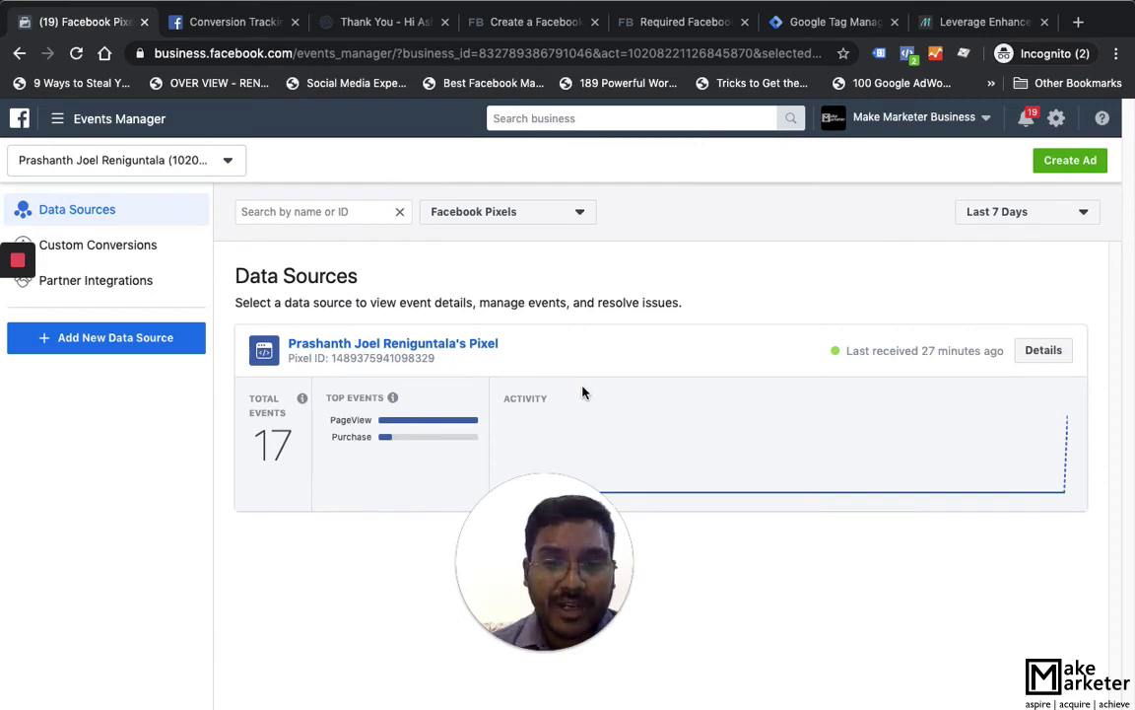
key(ctrl+Up)
click(608, 67)
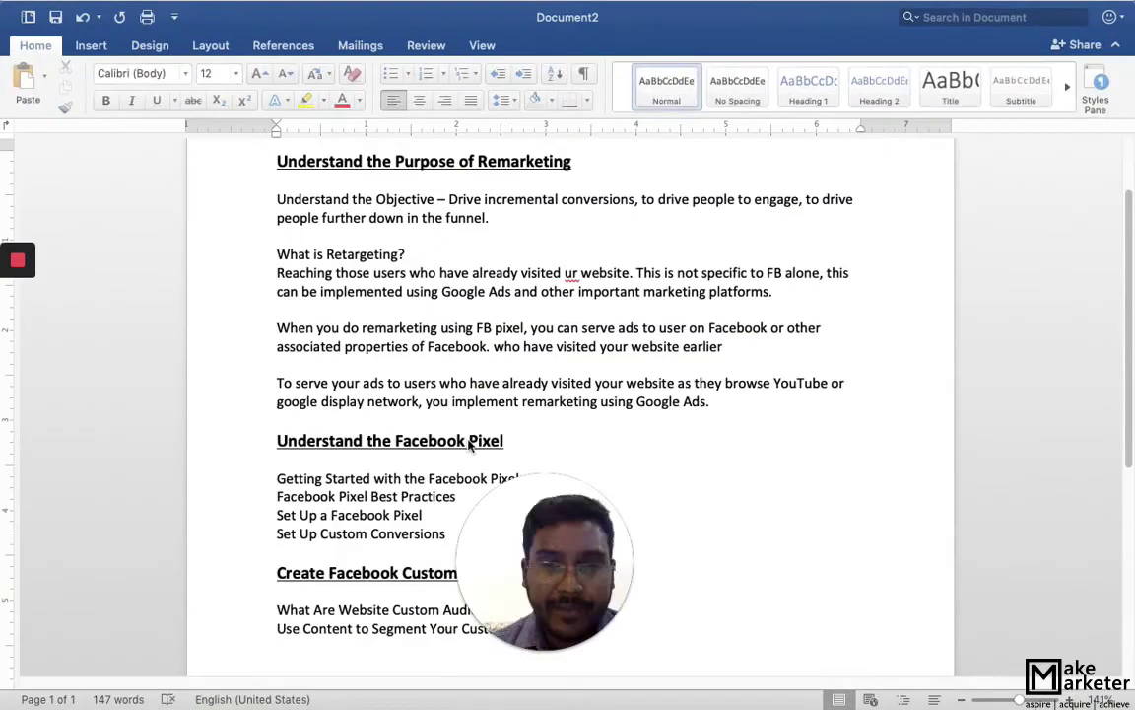
scroll(417, 430, down, 3)
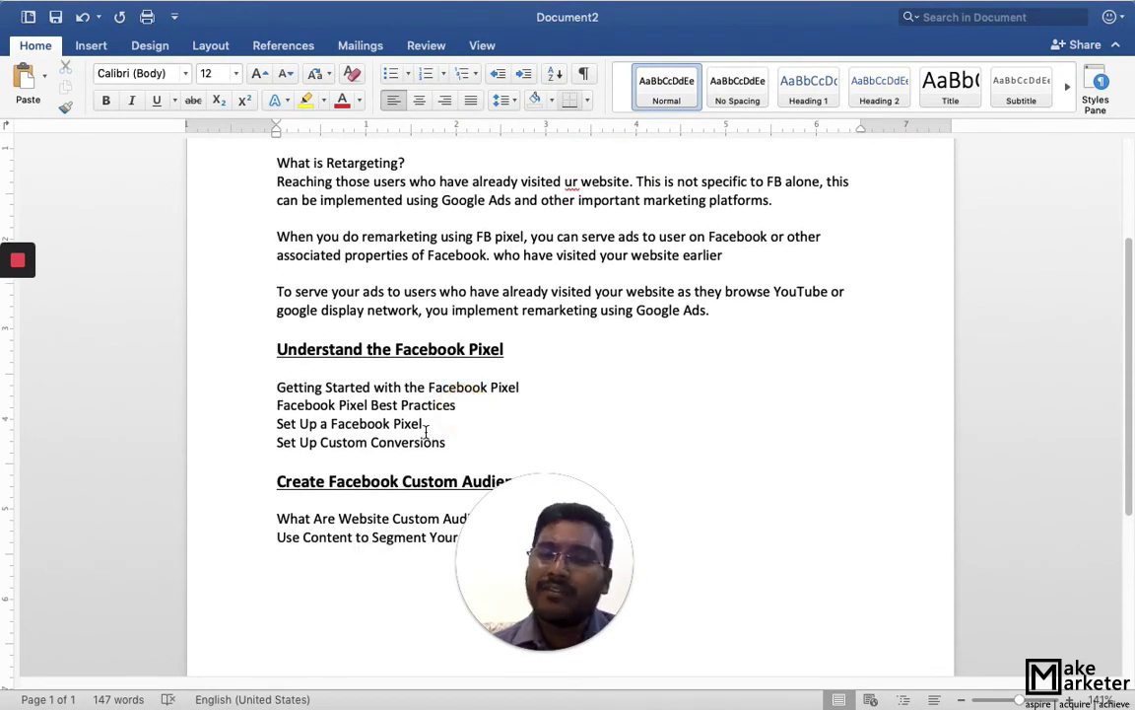
scroll(426, 426, down, 2)
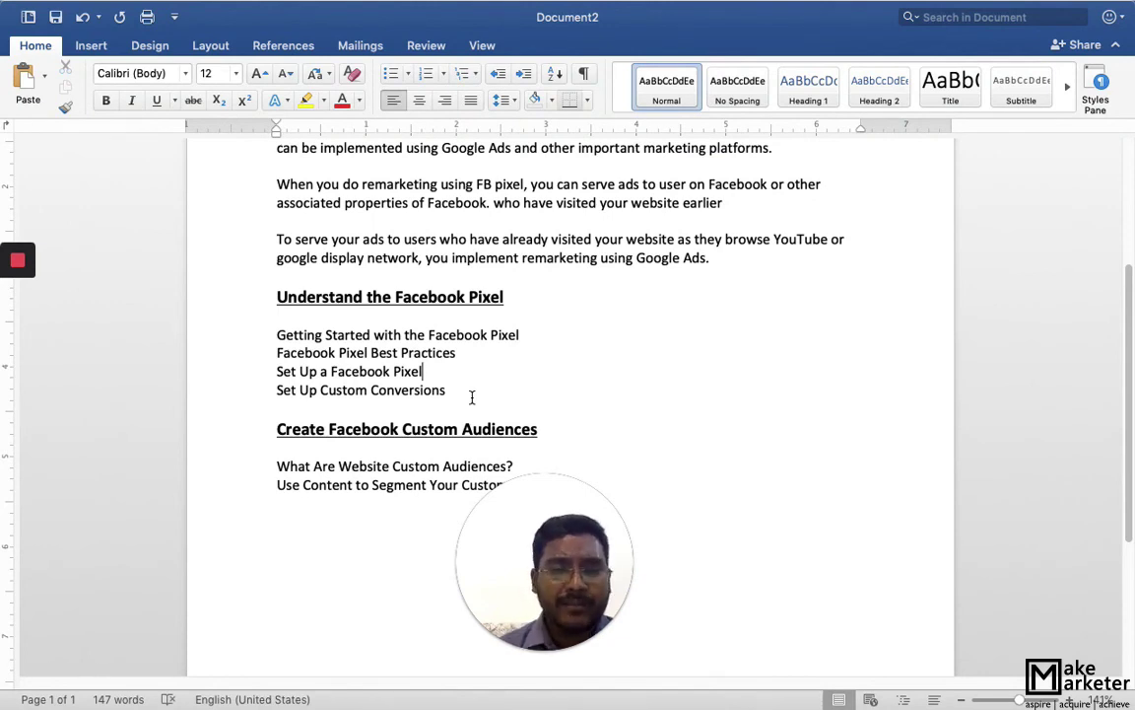
scroll(385, 419, down, 2)
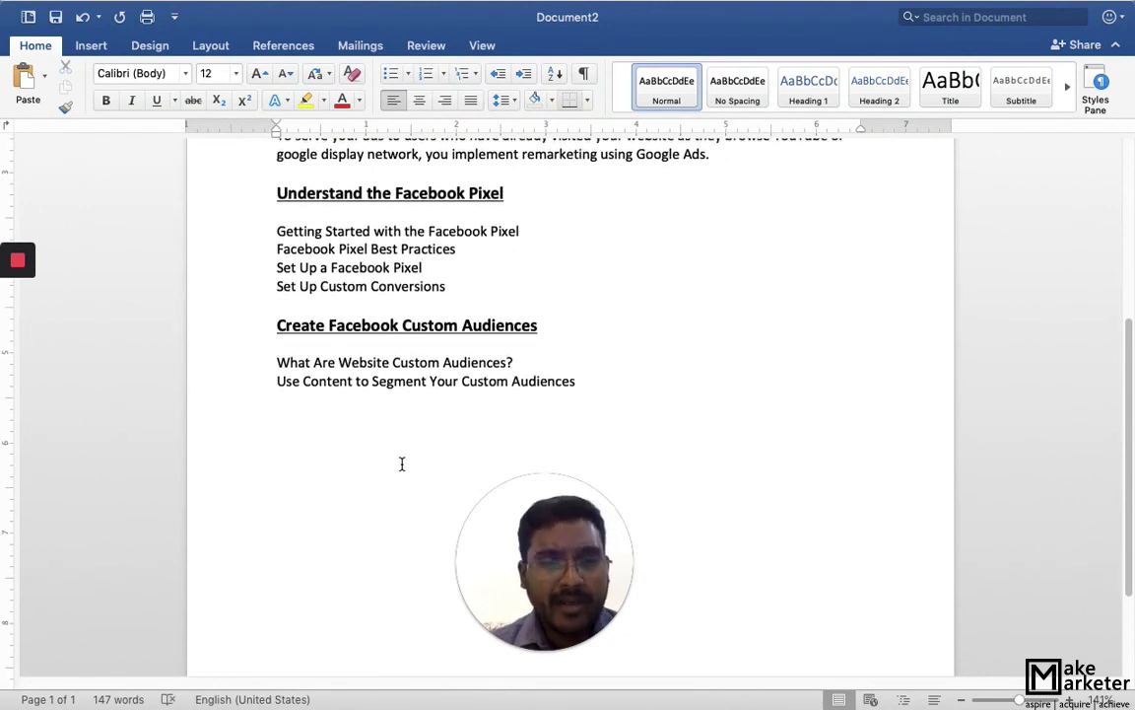
click(619, 388)
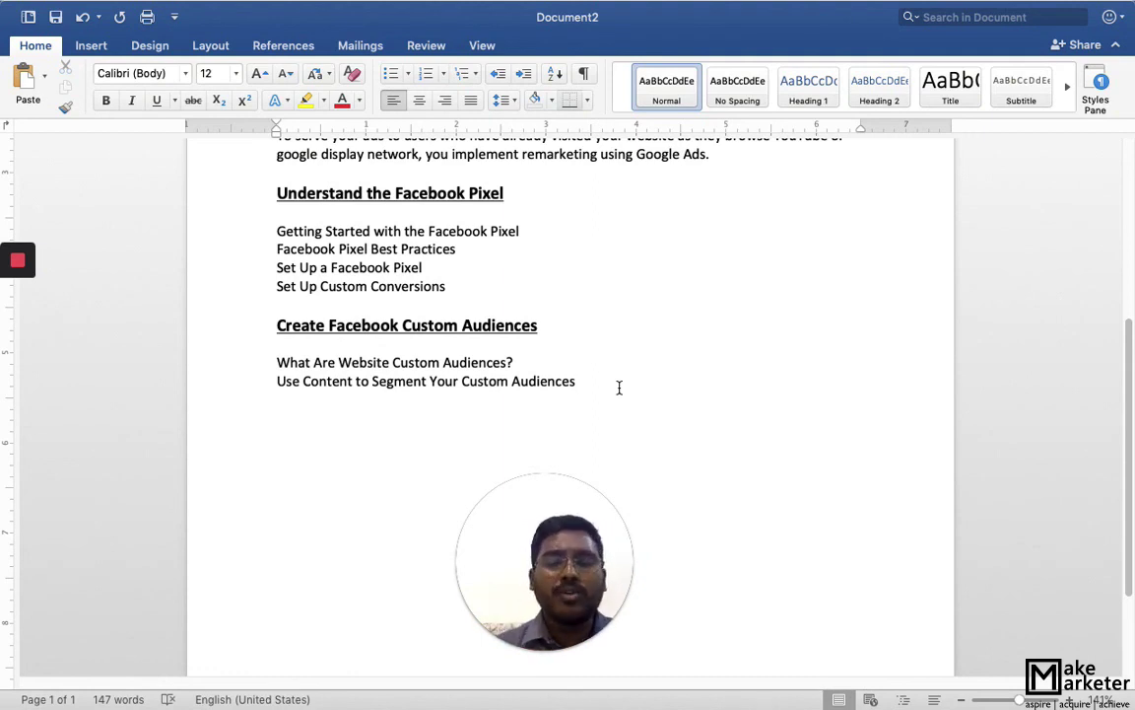
scroll(619, 388, up, 10)
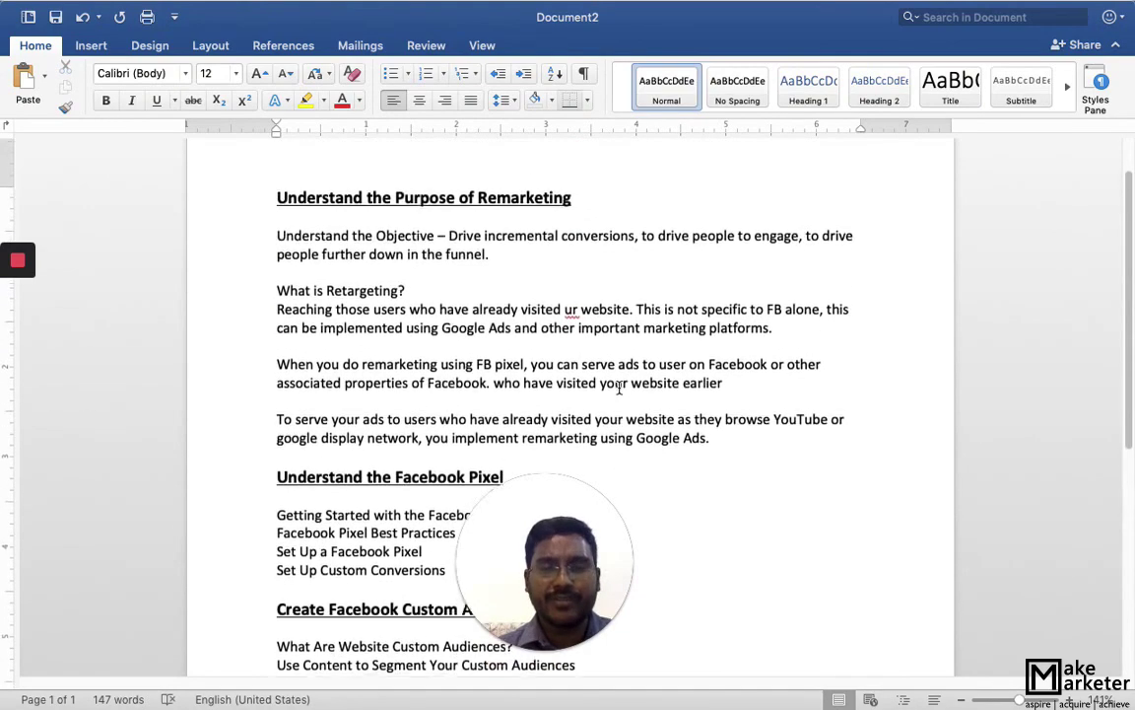